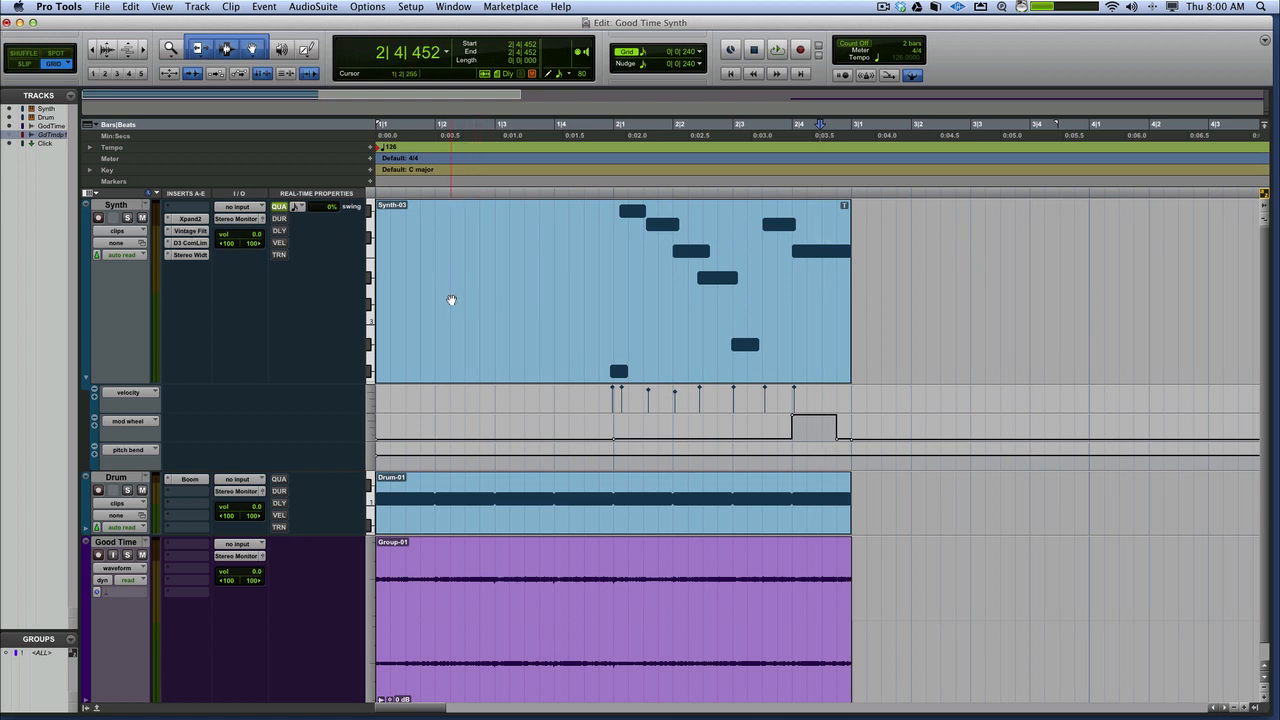
Select the two-bar Synth clip and play it through with the other tracks
left_click(451, 300)
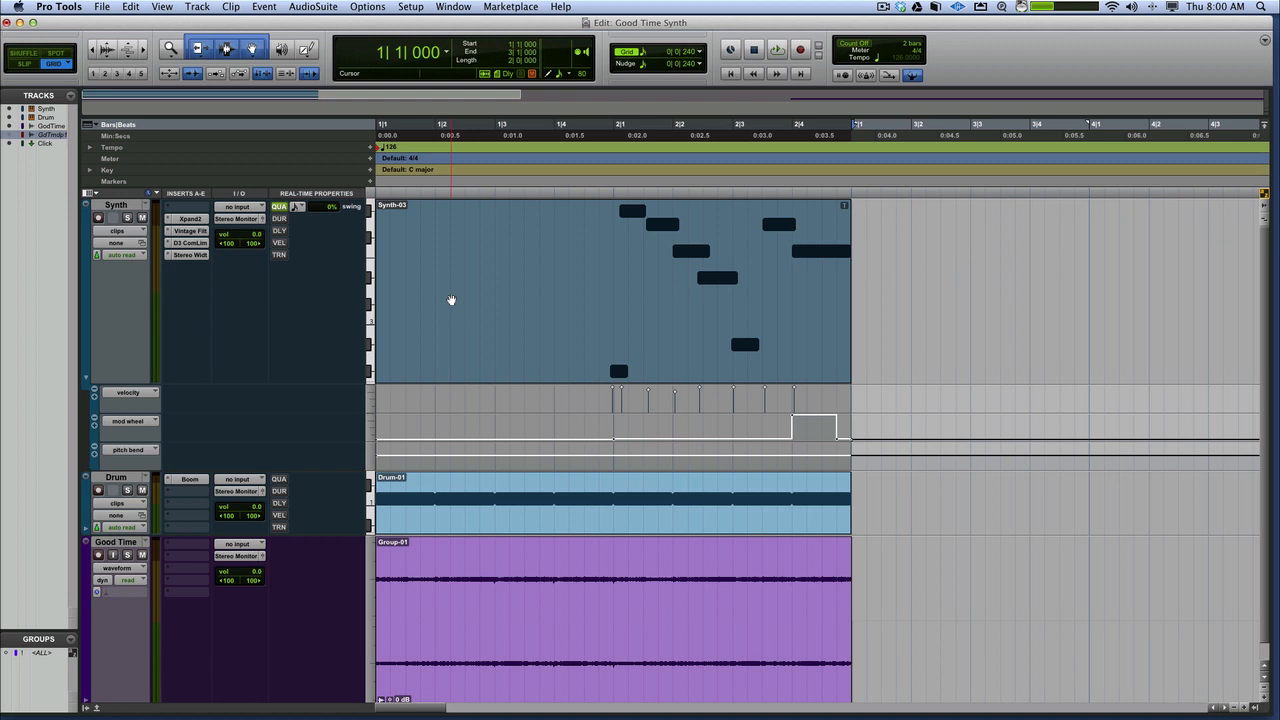
key("space")
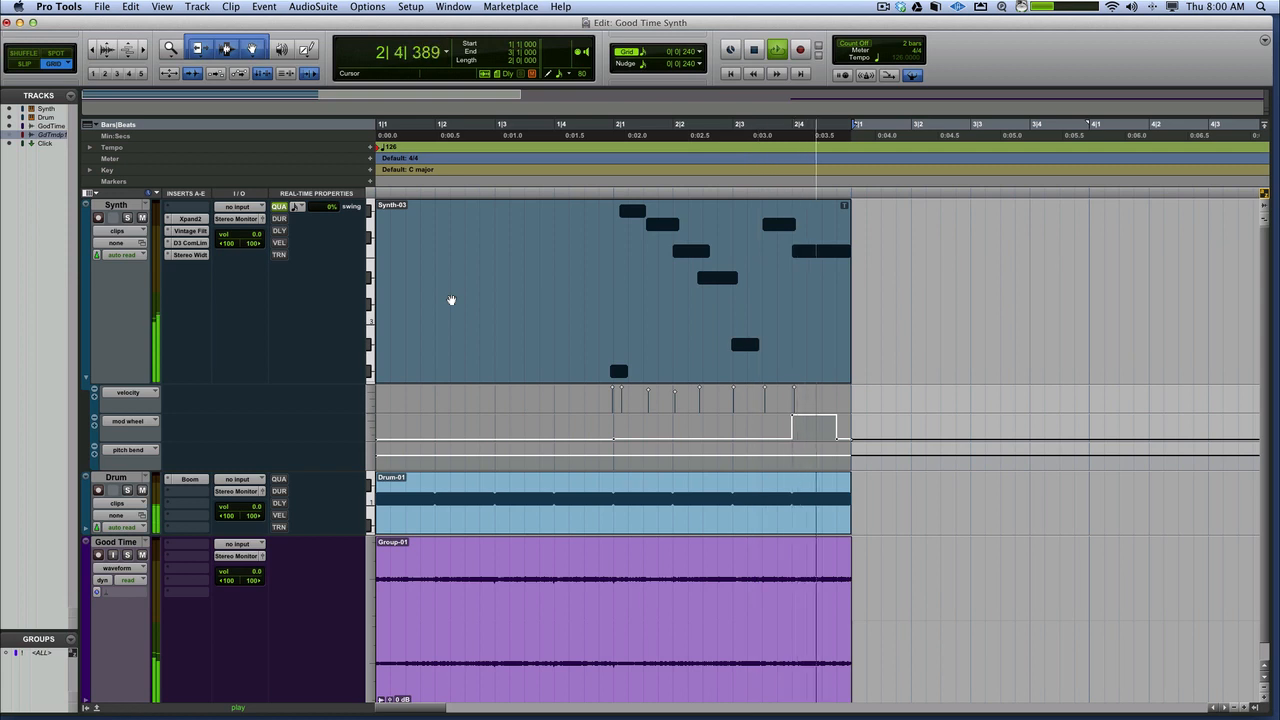
key("space")
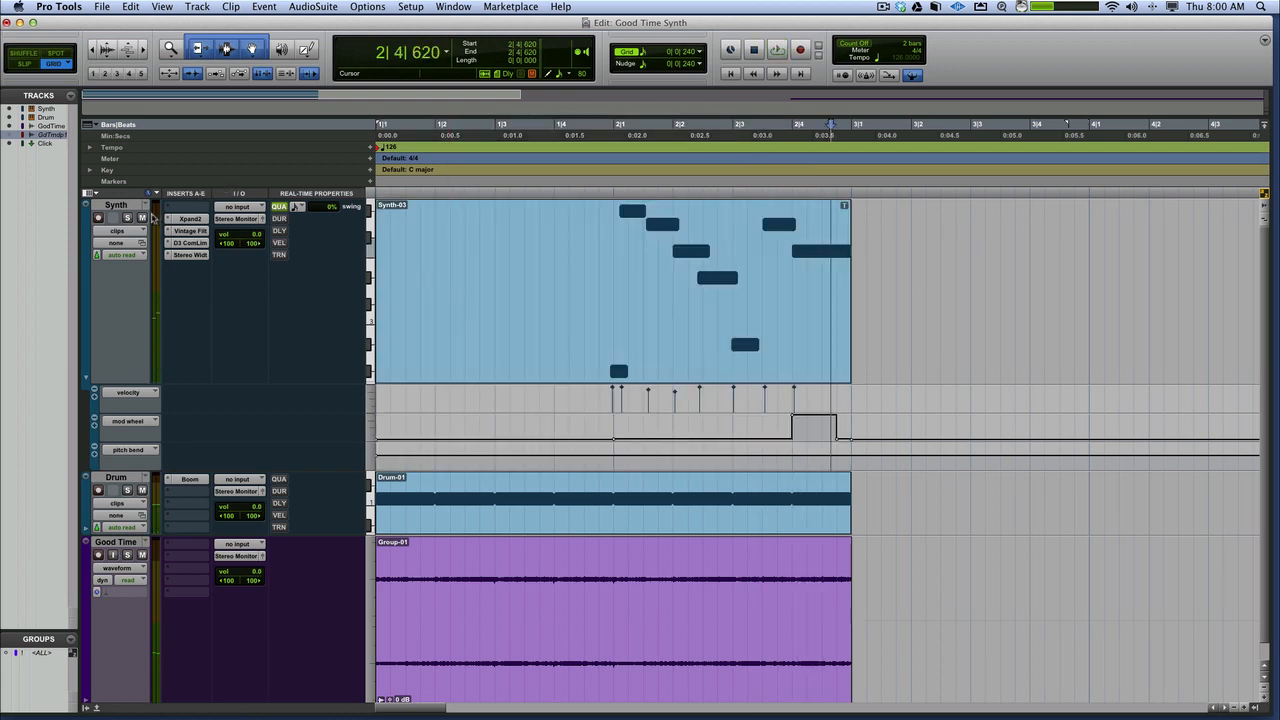
Solo the Synth track and play its two-bar clip through
left_click(127, 218)
left_click(640, 332)
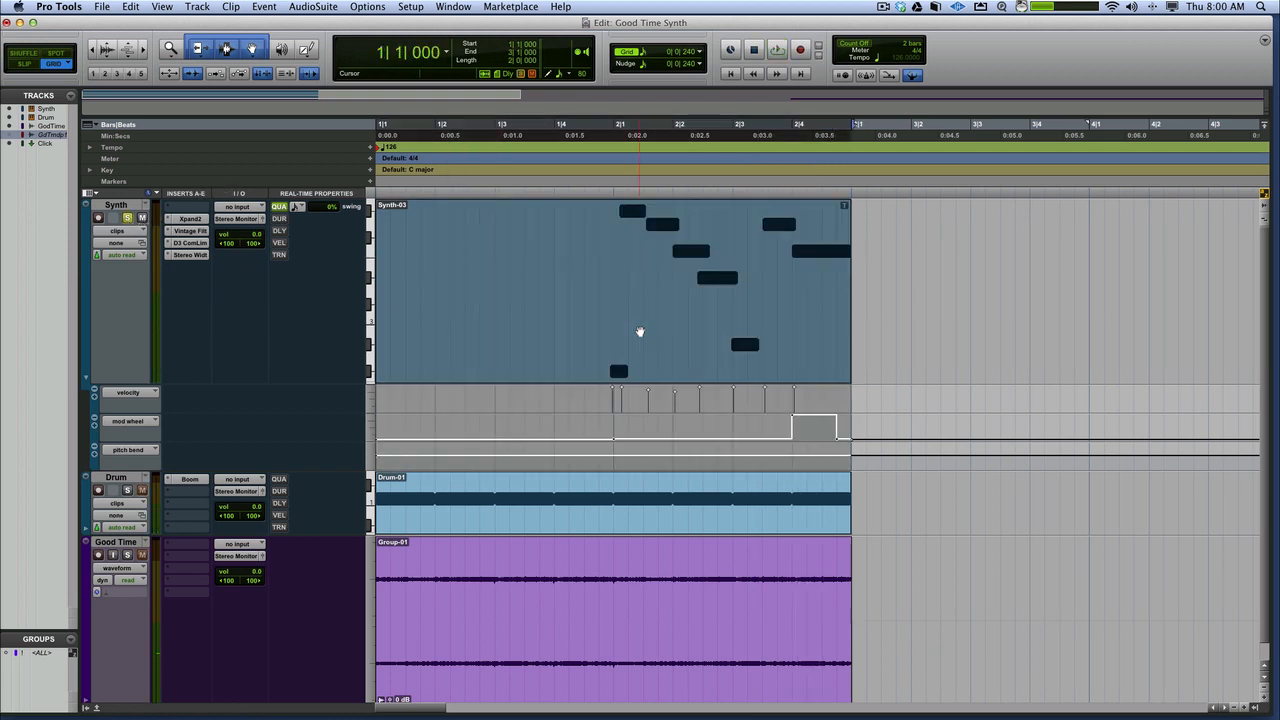
key("space")
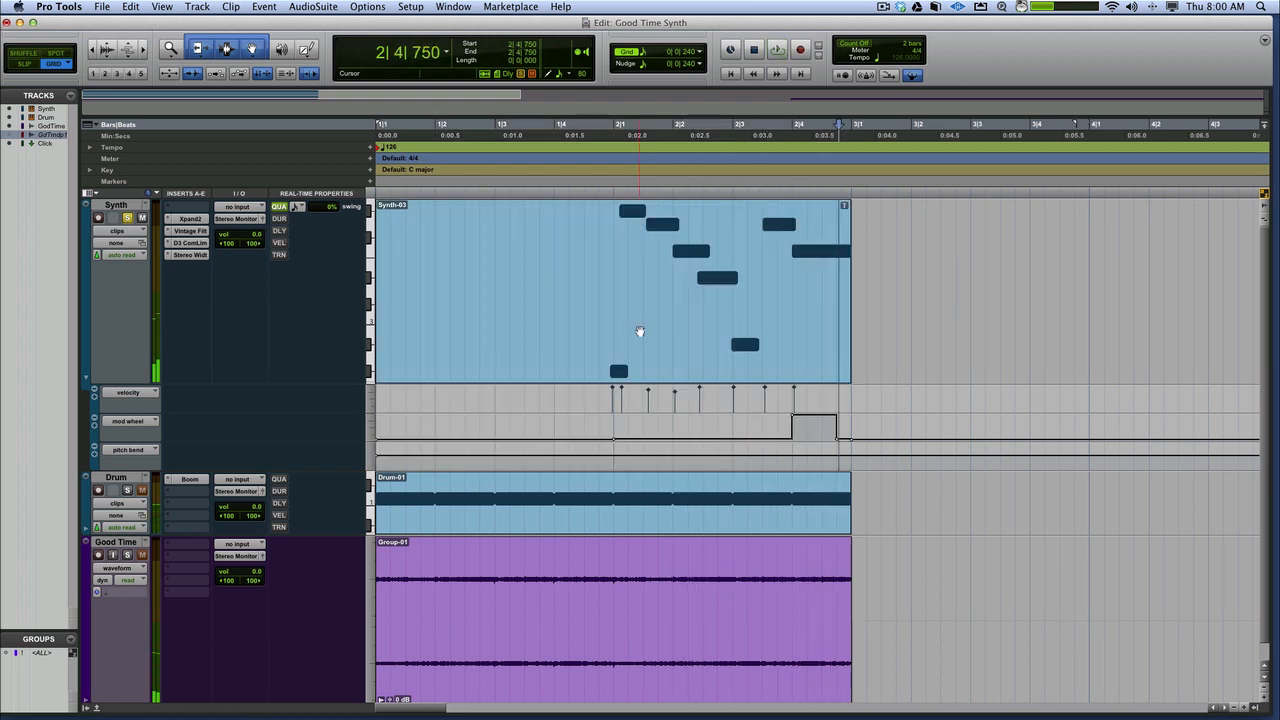
key("space")
Save the Xpand2 settings on the Synth track as a preset named Good Time and check it in the preset list
left_click(190, 218)
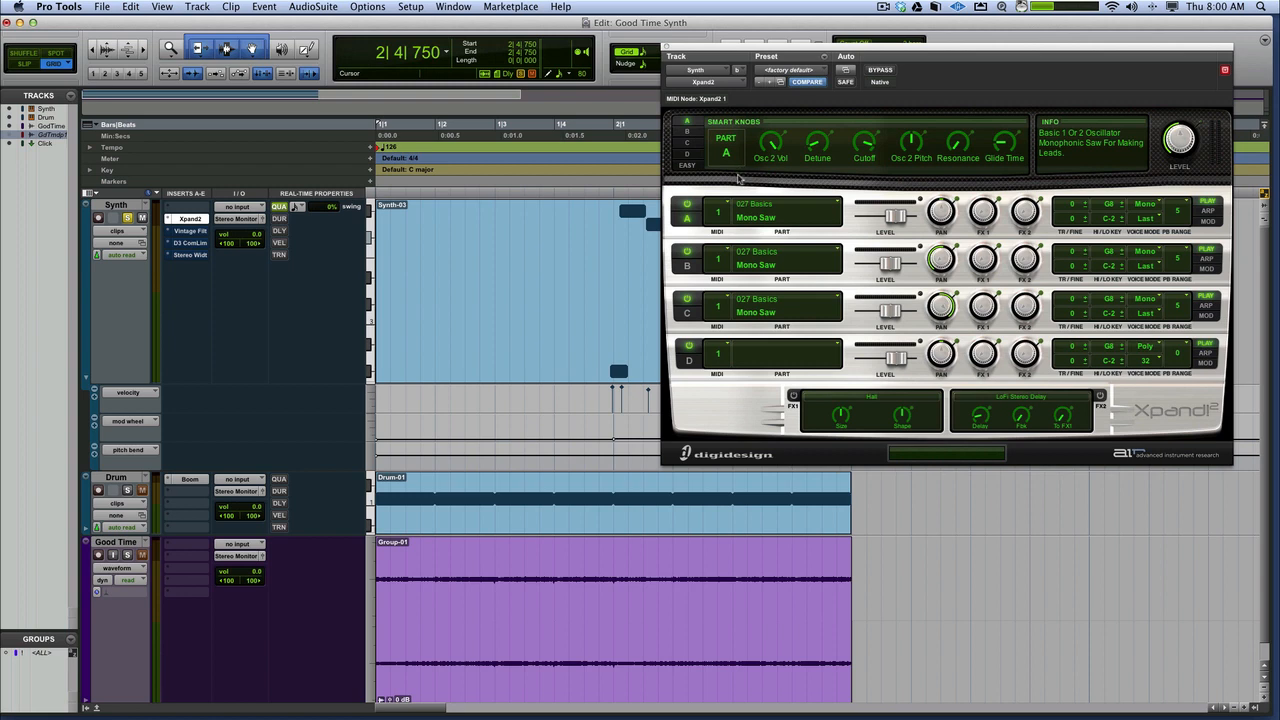
left_click(826, 57)
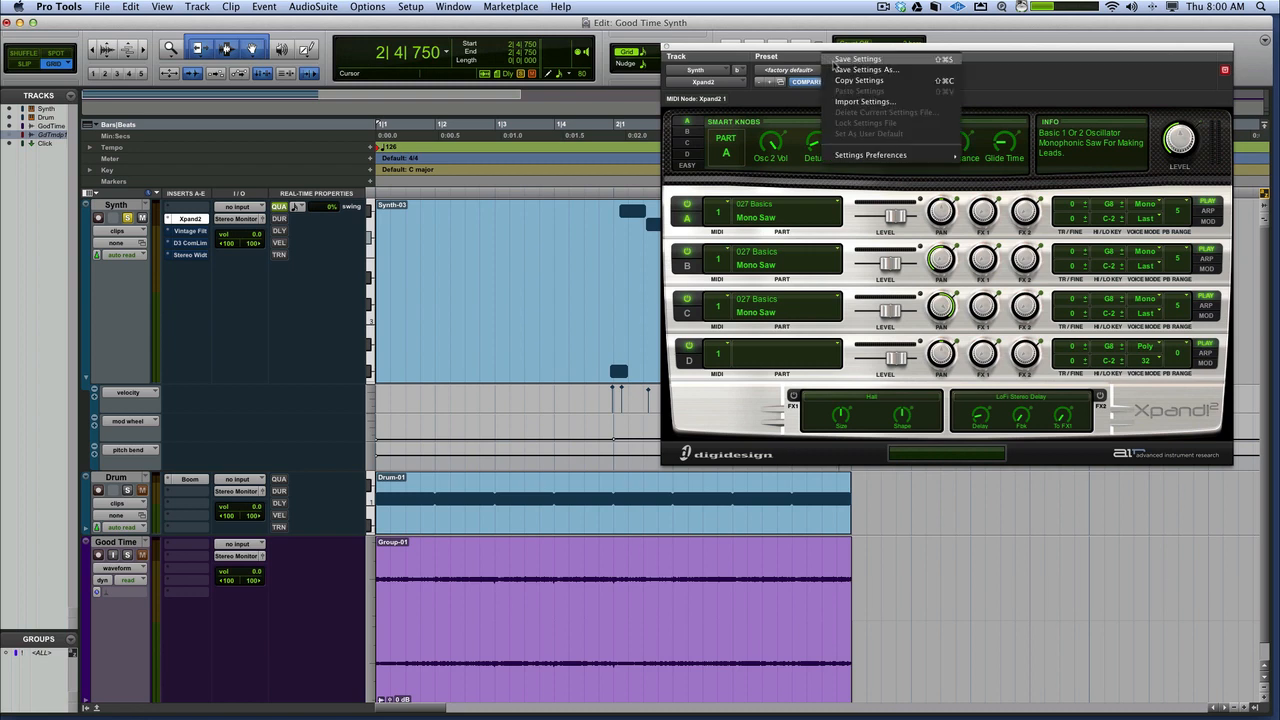
left_click(838, 70)
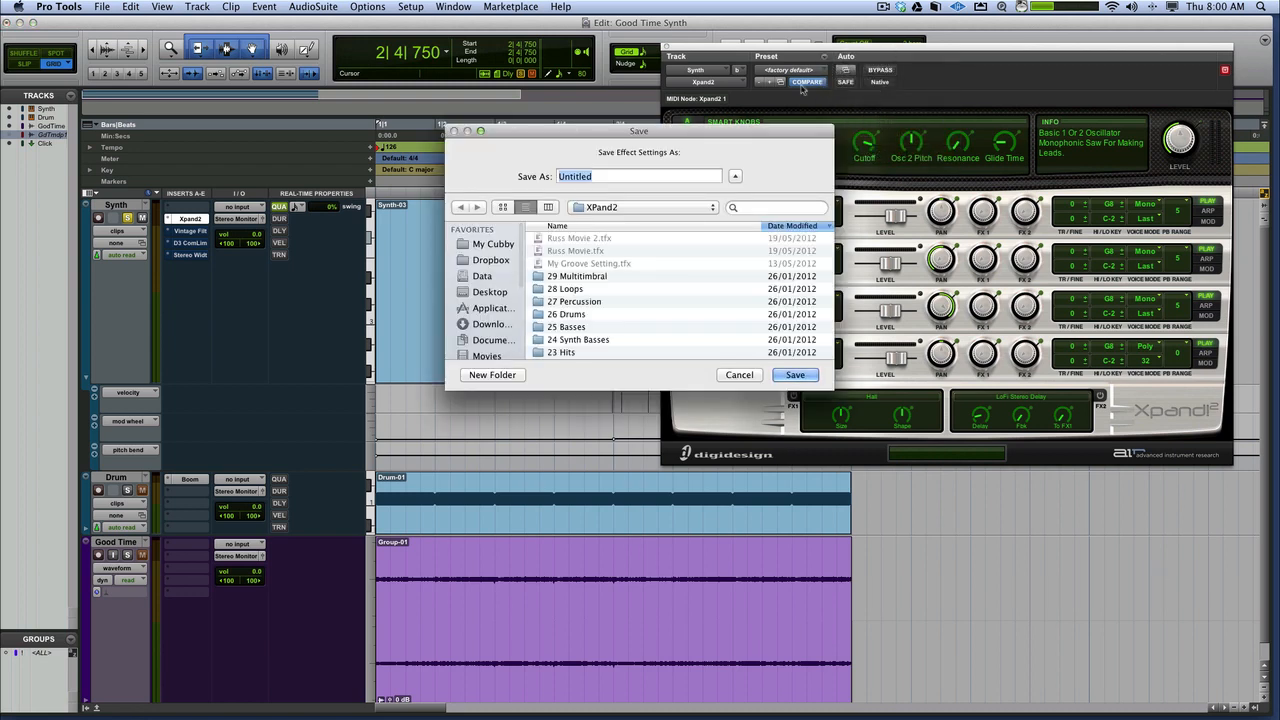
type("Good Time")
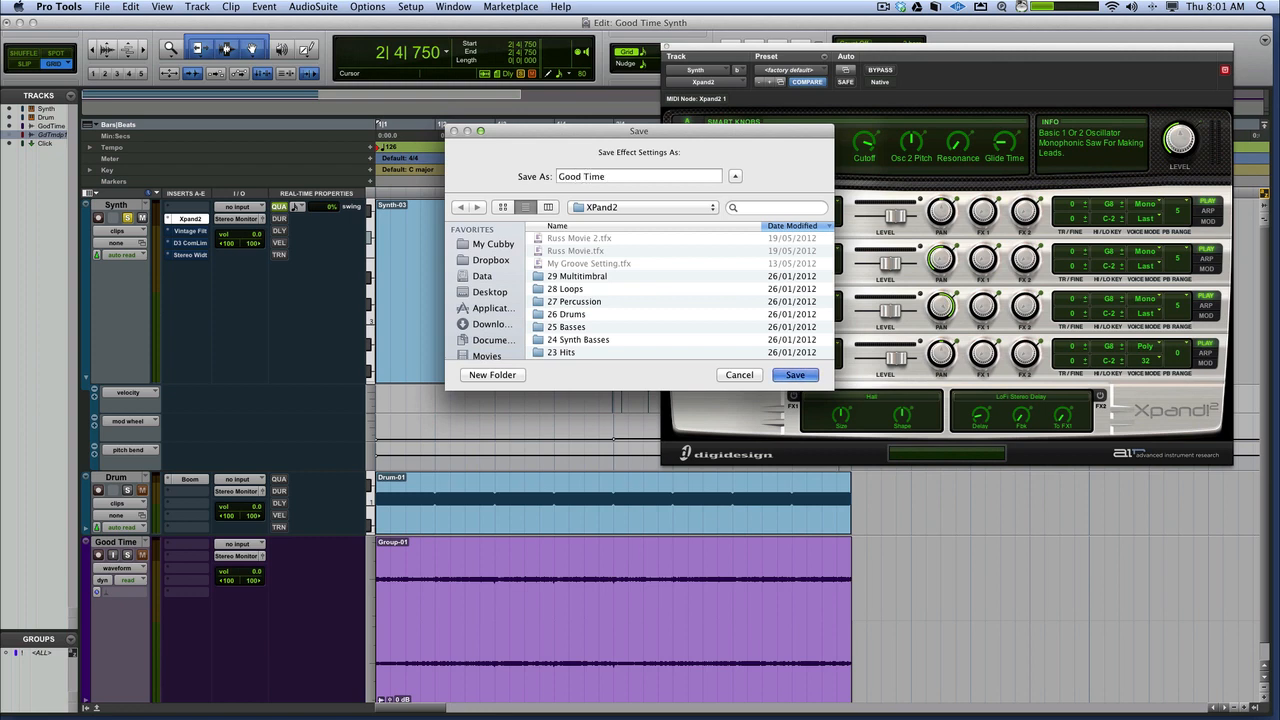
key("Return")
left_click(821, 69)
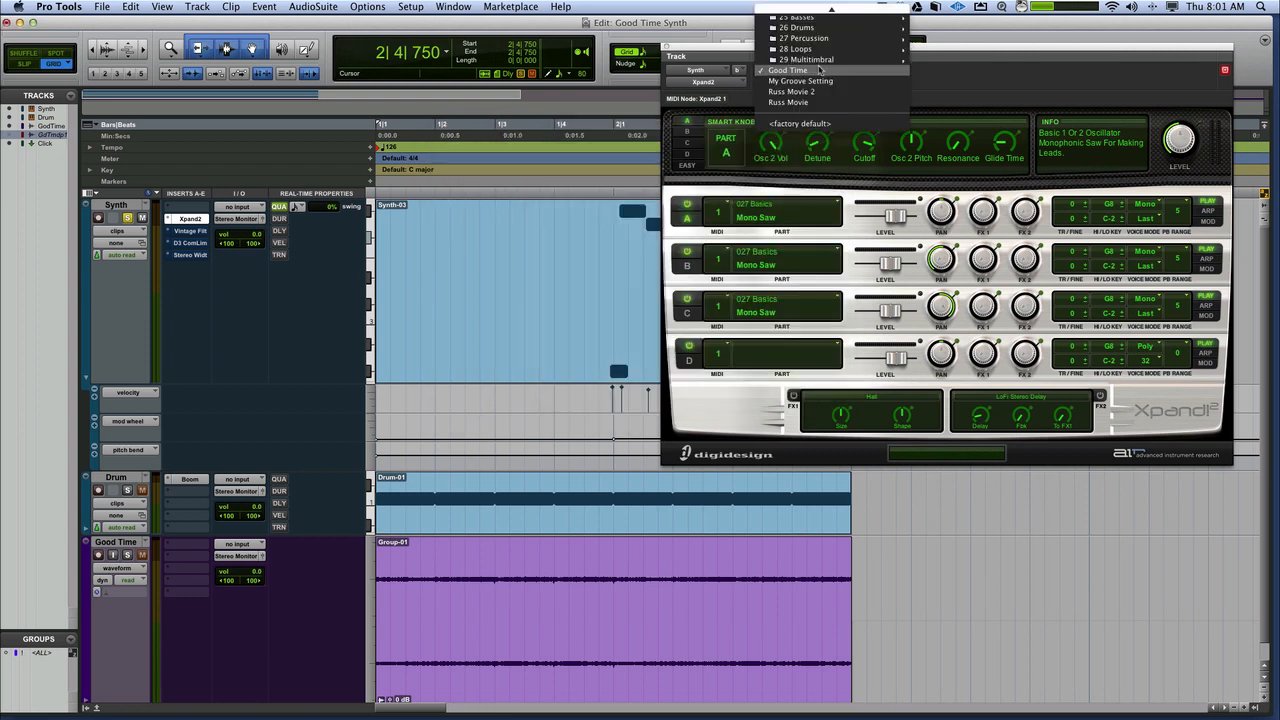
left_click(829, 190)
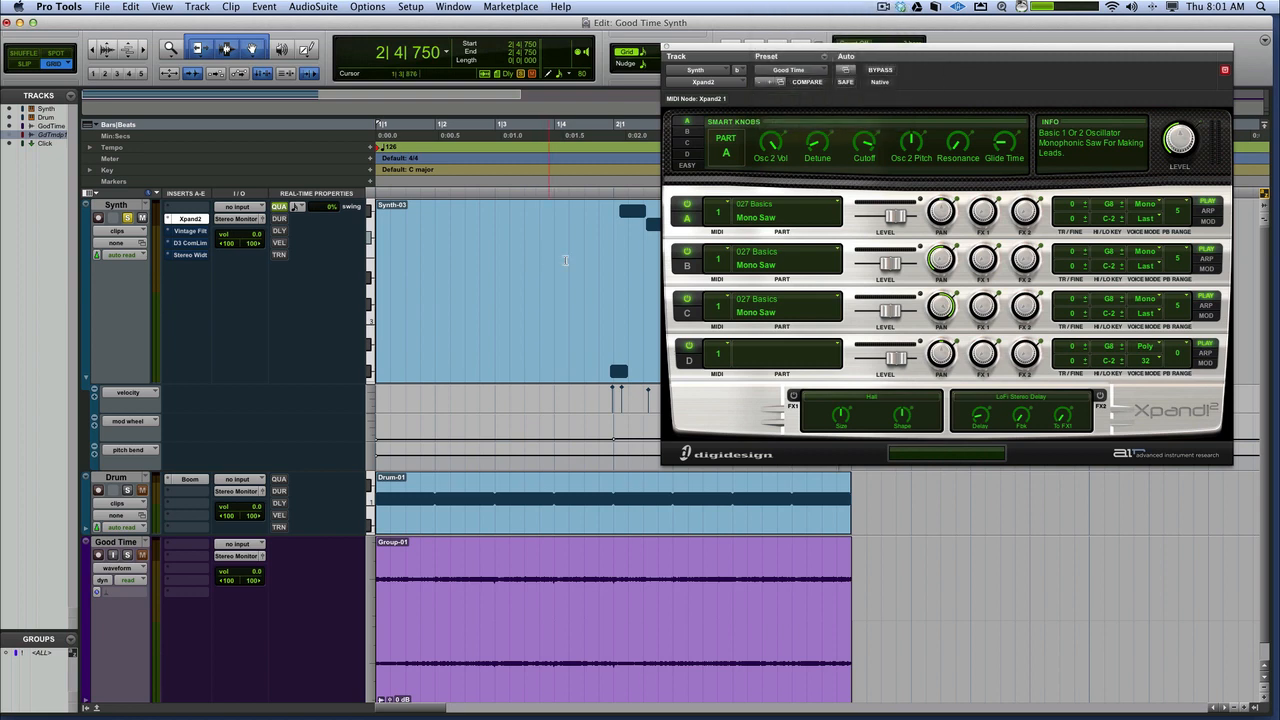
Turn off Xpand2 parts C and B and browse the 027 Basics patches available for part A
left_click(687, 298)
left_click(687, 256)
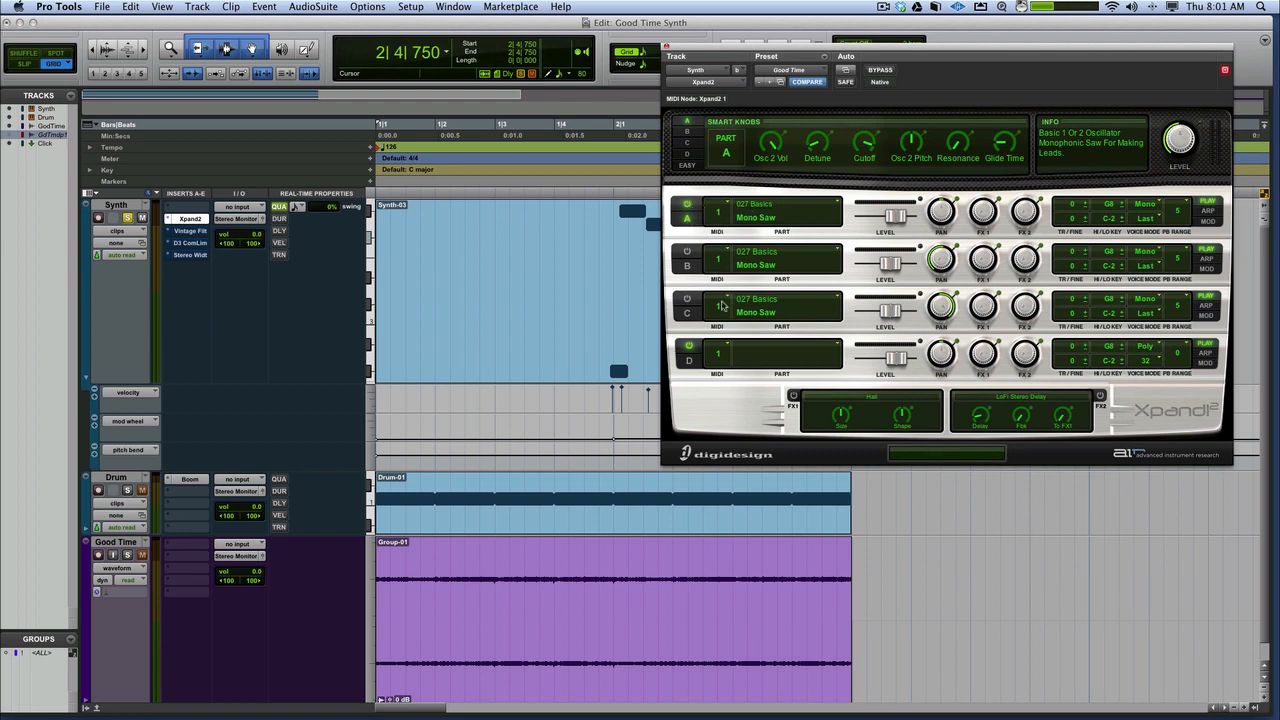
left_click(775, 218)
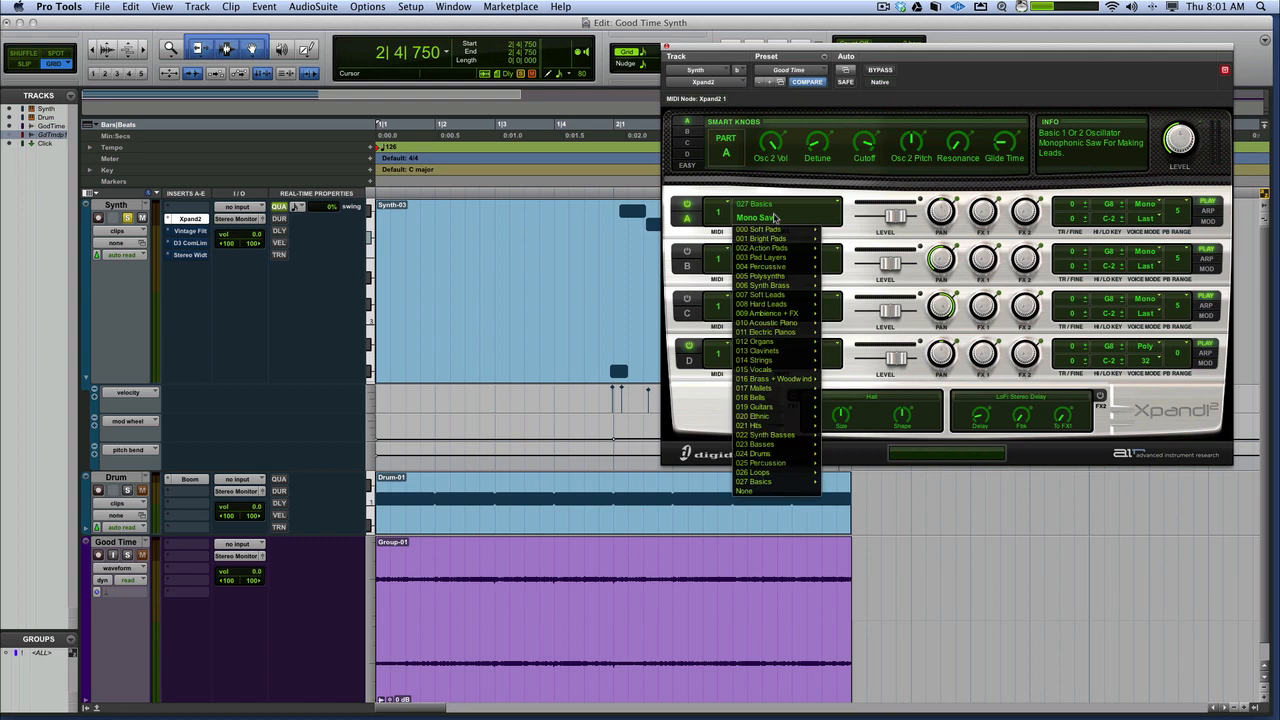
mouse_move(778, 482)
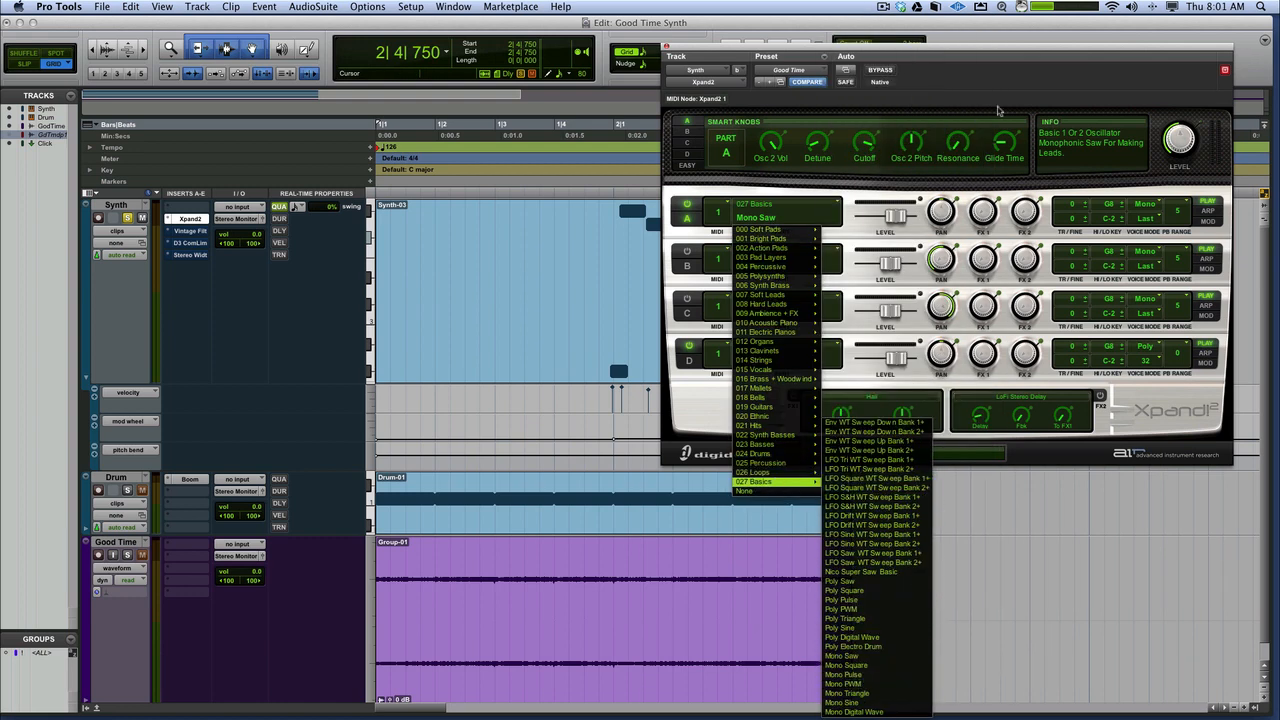
left_click(973, 63)
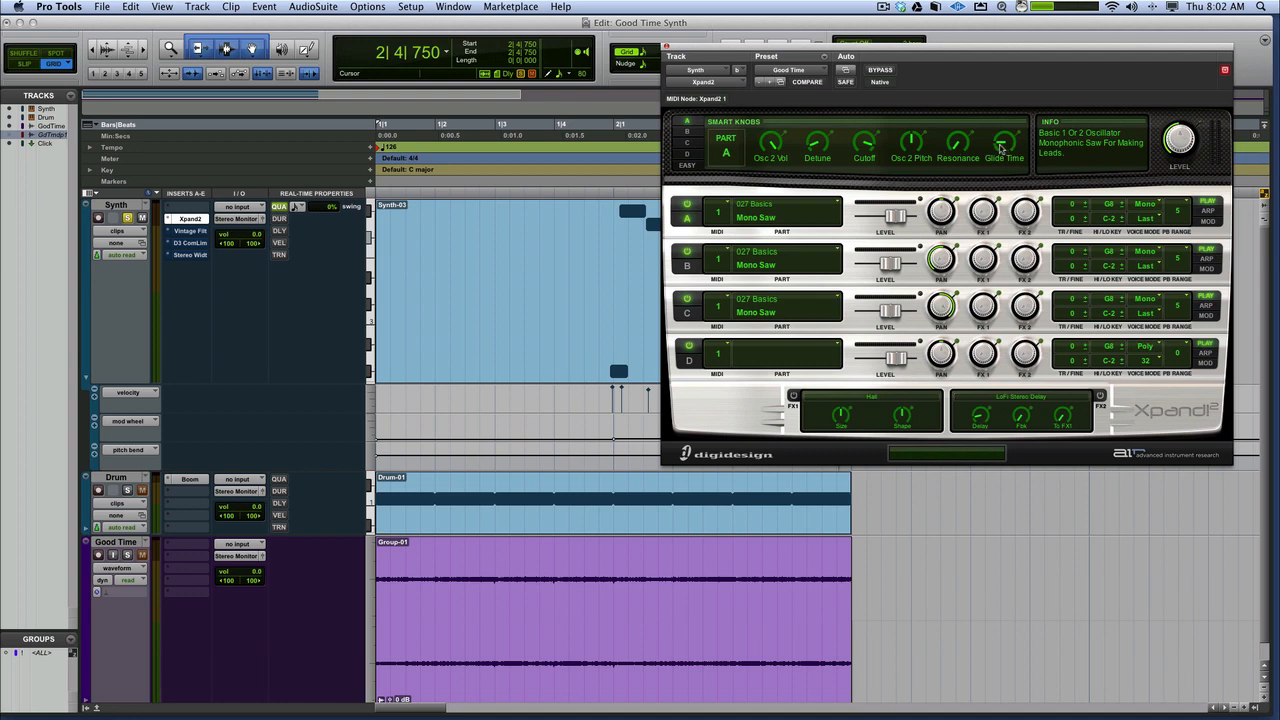
Switch Xpand2 parts B and C off to isolate part A, and switch both back on
left_click(687, 252)
left_click(688, 298)
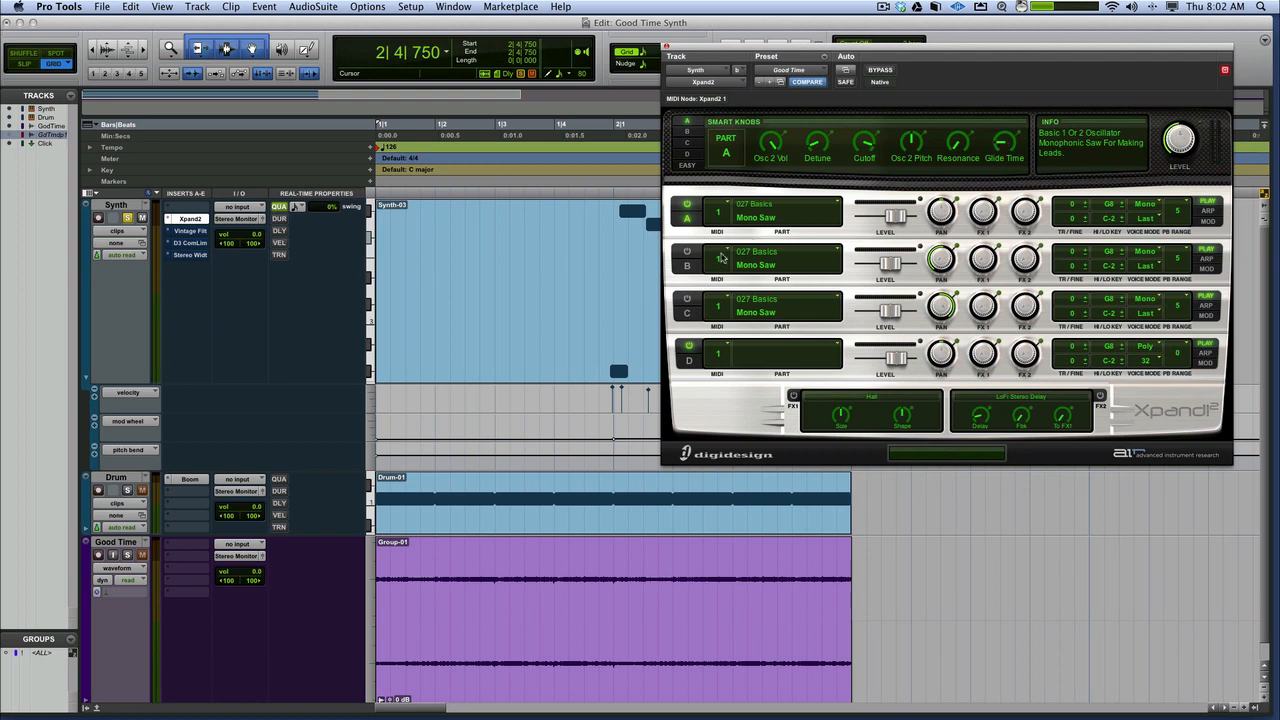
left_click(686, 252)
left_click(688, 299)
Examine the Smart Knobs of Xpand2 parts A, B and C, comparing the Detune settings
left_click(687, 131)
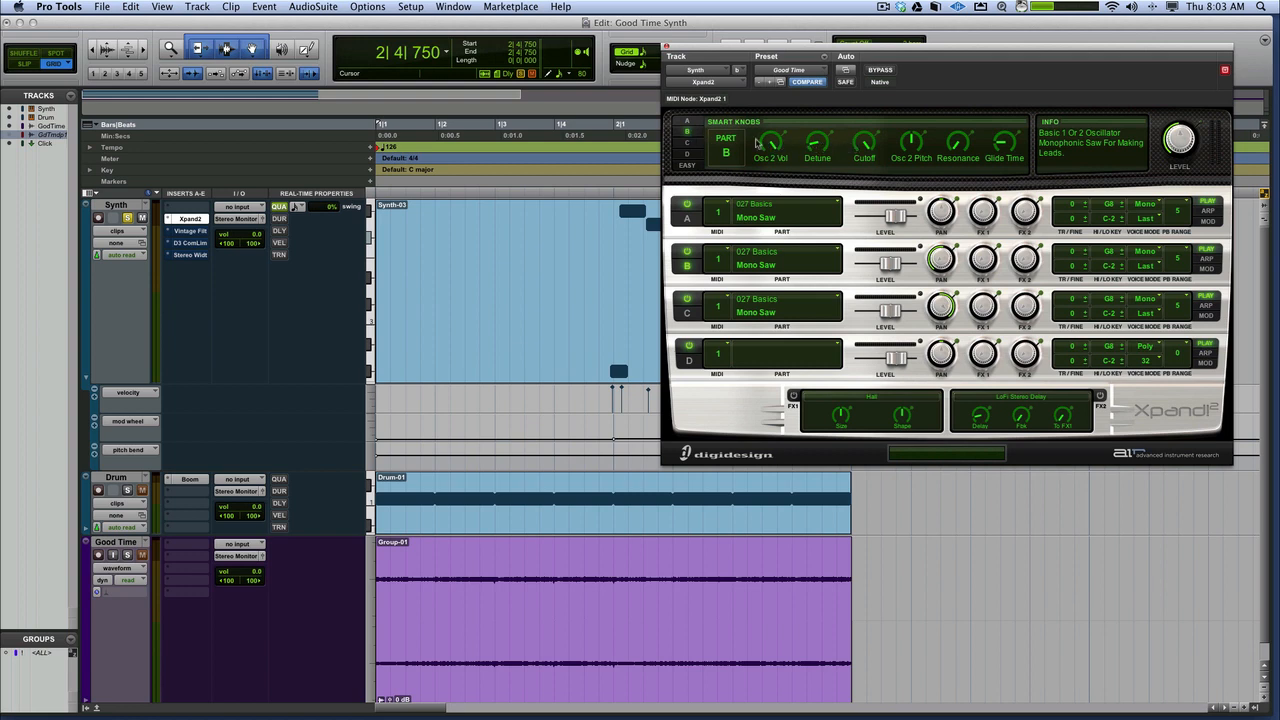
left_click(687, 142)
left_click(687, 132)
left_click(687, 122)
left_click(687, 132)
left_click(688, 143)
left_click(815, 147)
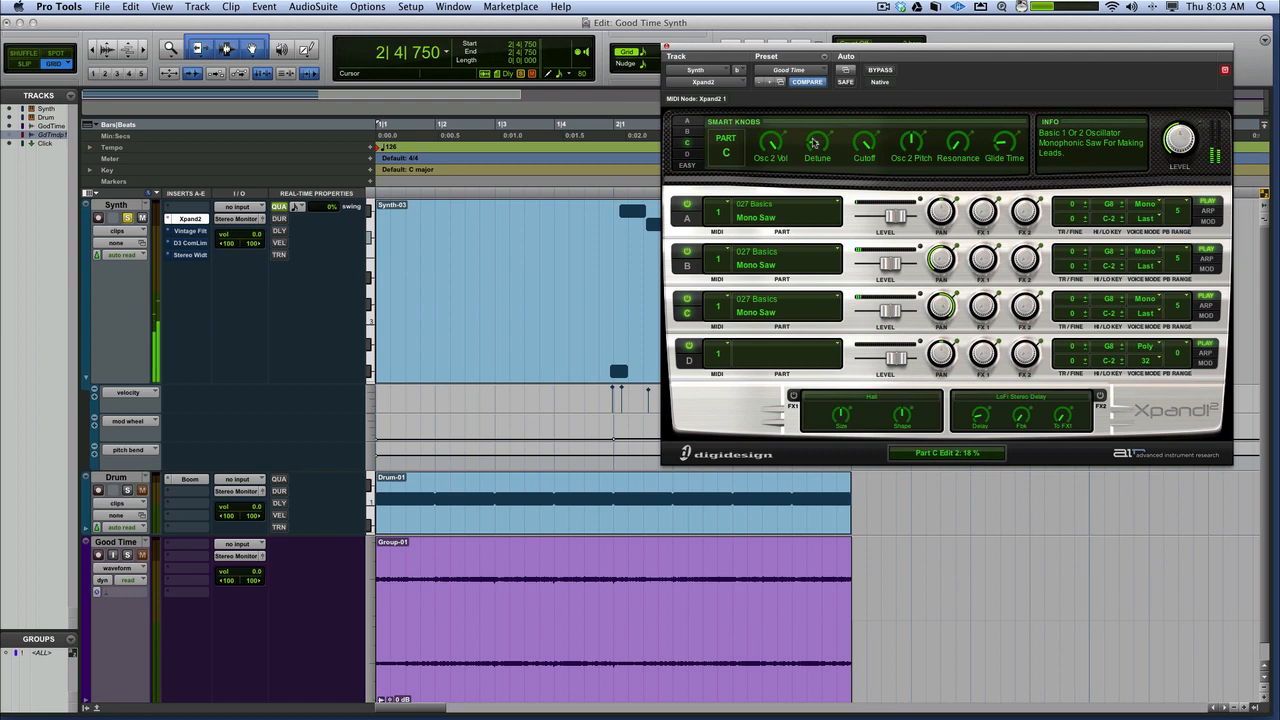
Compare the sound of part A alone with the layered sound by toggling parts B and C
left_click(687, 252)
left_click(688, 298)
left_click(689, 297)
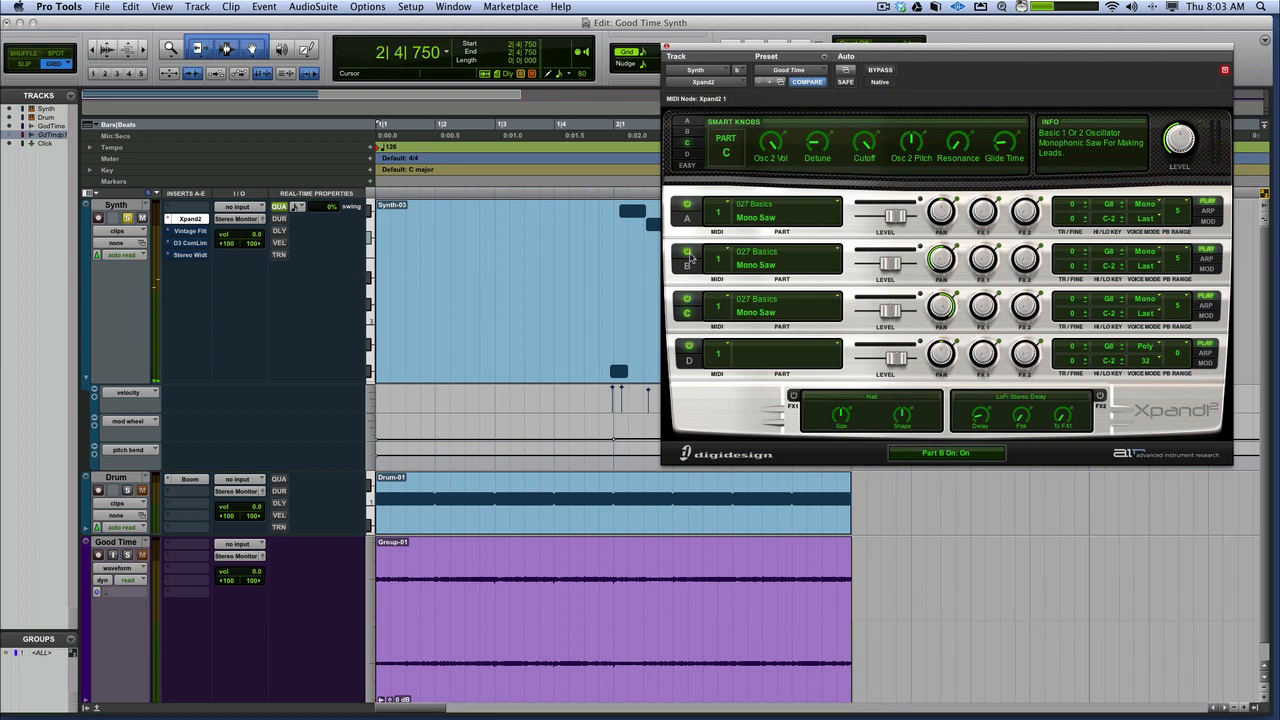
Activate the Vintage Filter on the Synth track and set its cutoff to about 450 Hz and Fat to 141%
left_click(190, 232)
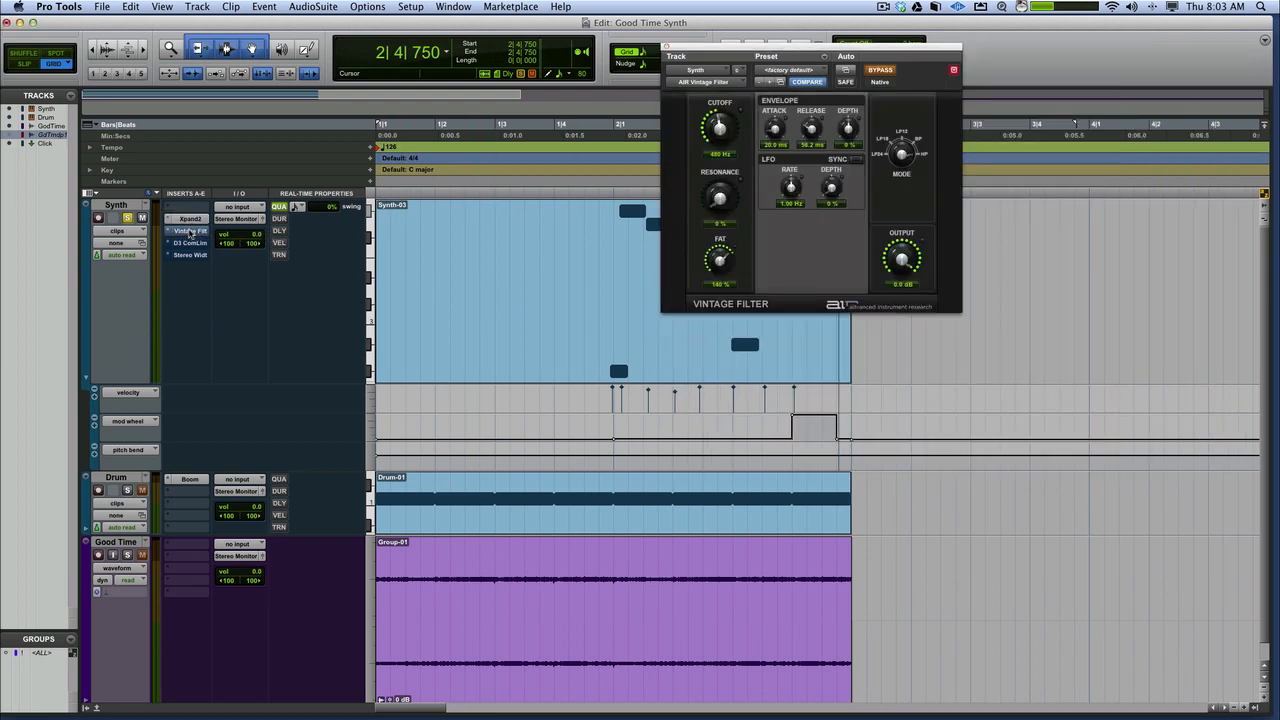
left_click(190, 232, "super")
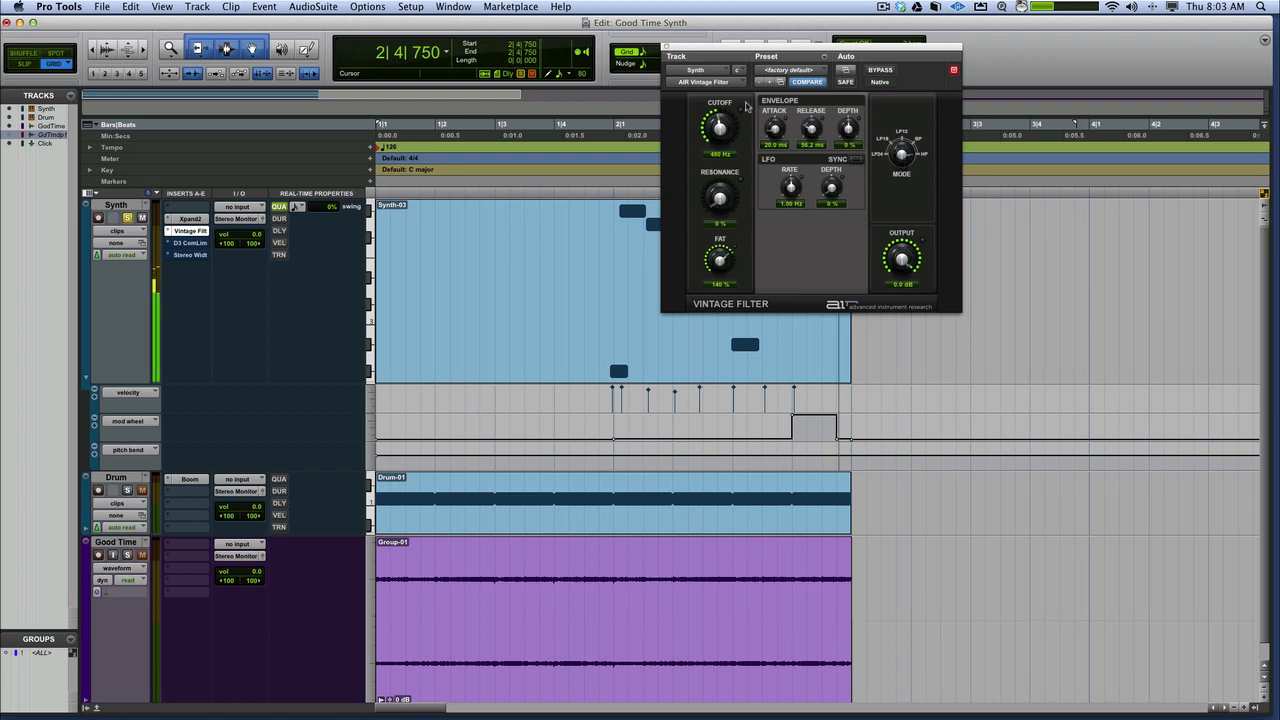
mouse_move(719, 128)
left_mouse_down()
mouse_move(720, 75)
mouse_move(741, 218)
mouse_move(738, 130)
mouse_move(718, 142)
left_mouse_up()
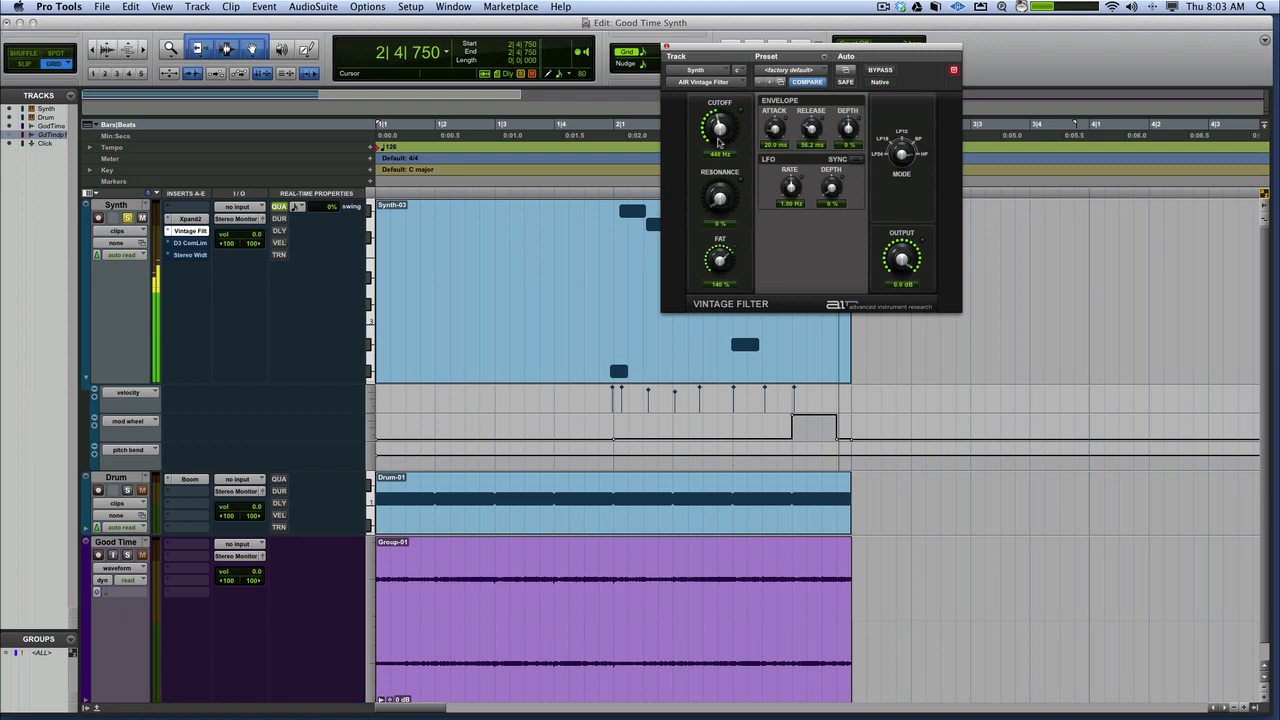
left_click_drag(722, 260, 720, 274)
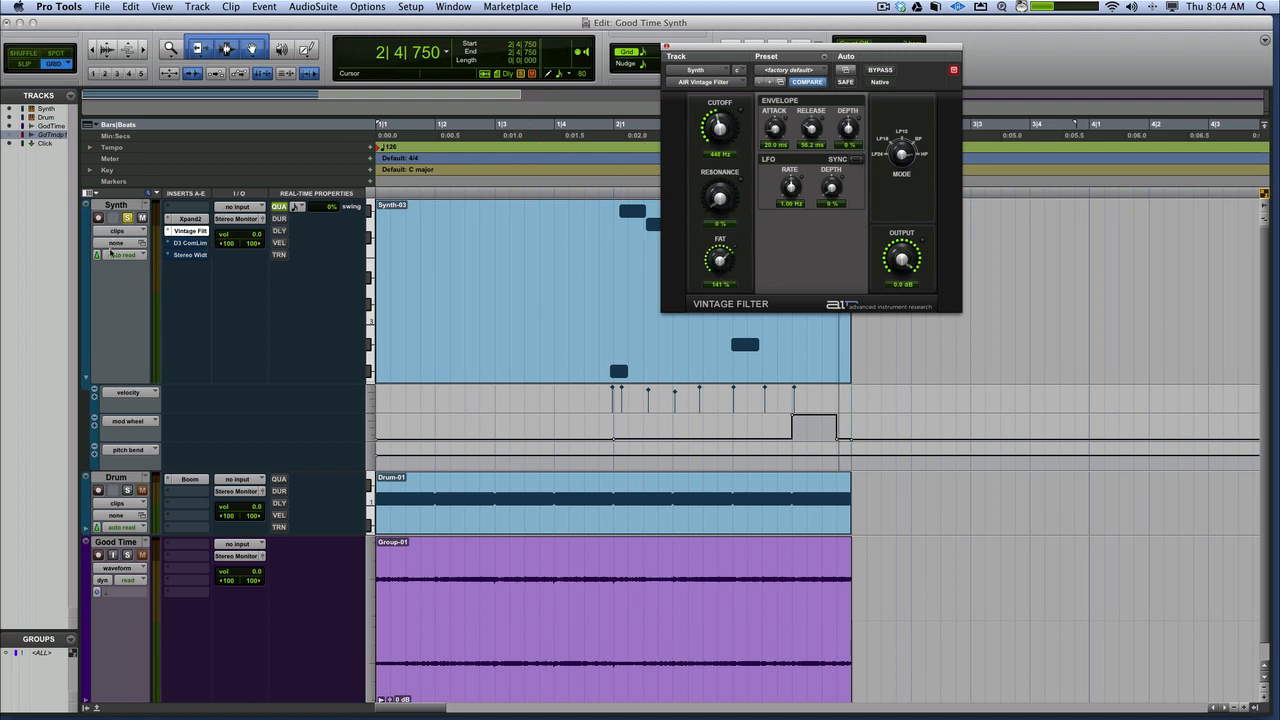
Compare the Synth sound with the Dyn3 Compressor/Limiter active and bypassed, and leave the compressor active
left_click(195, 243)
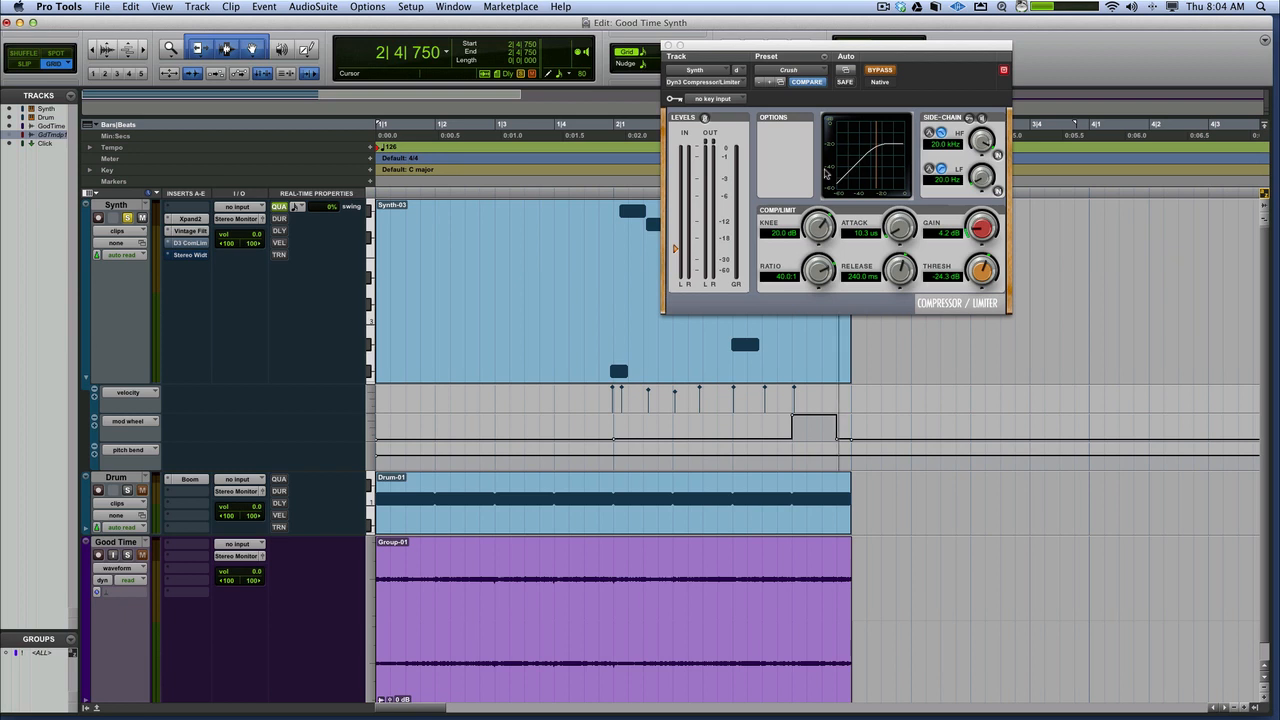
left_click(876, 70)
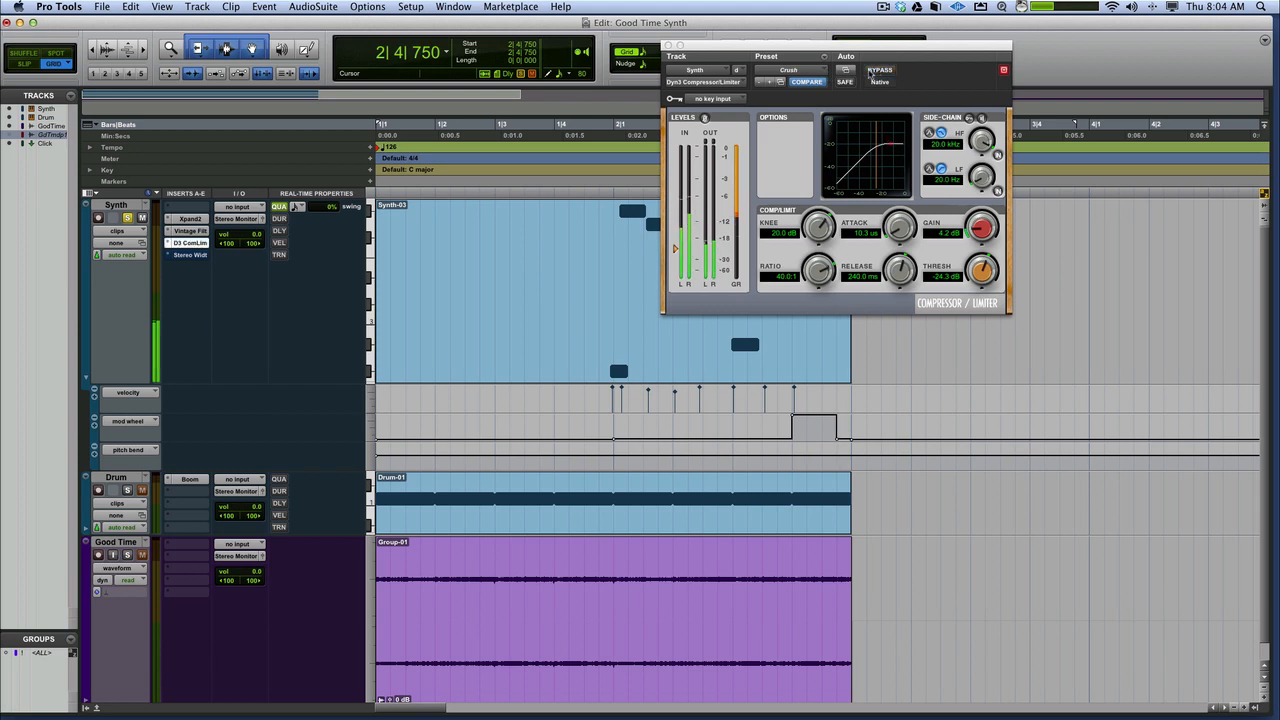
left_click(868, 72)
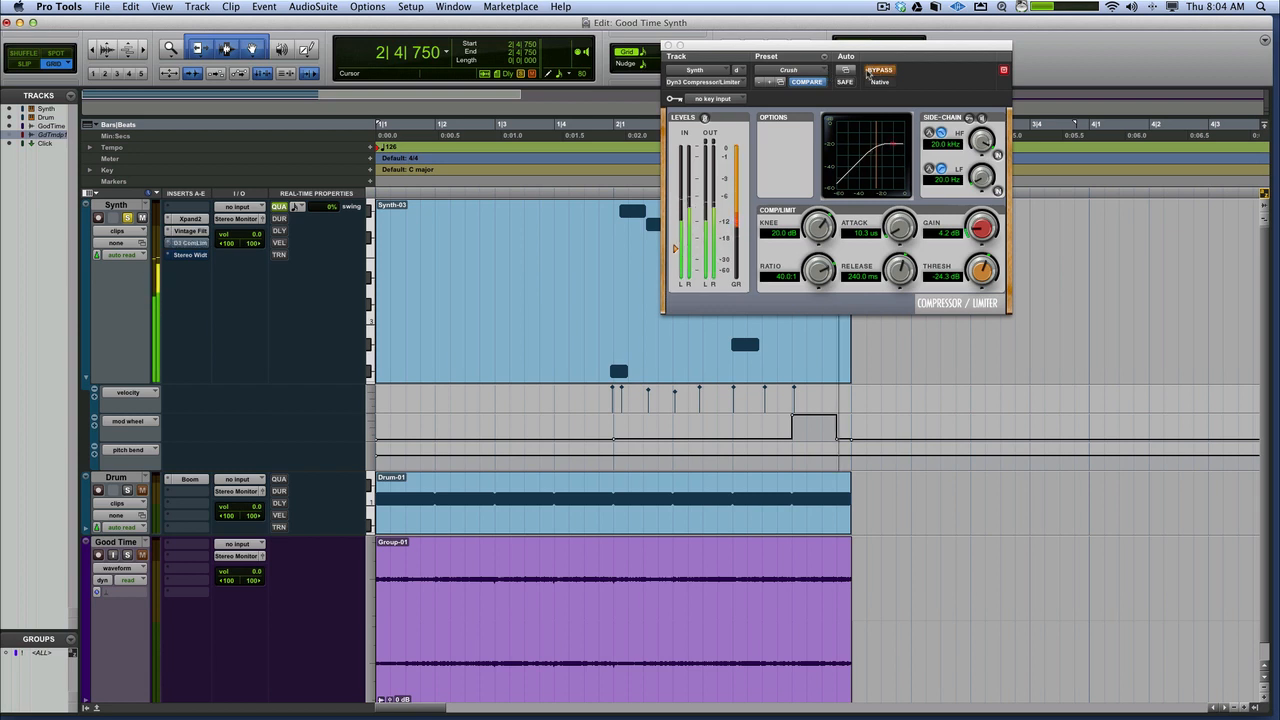
left_click(869, 72)
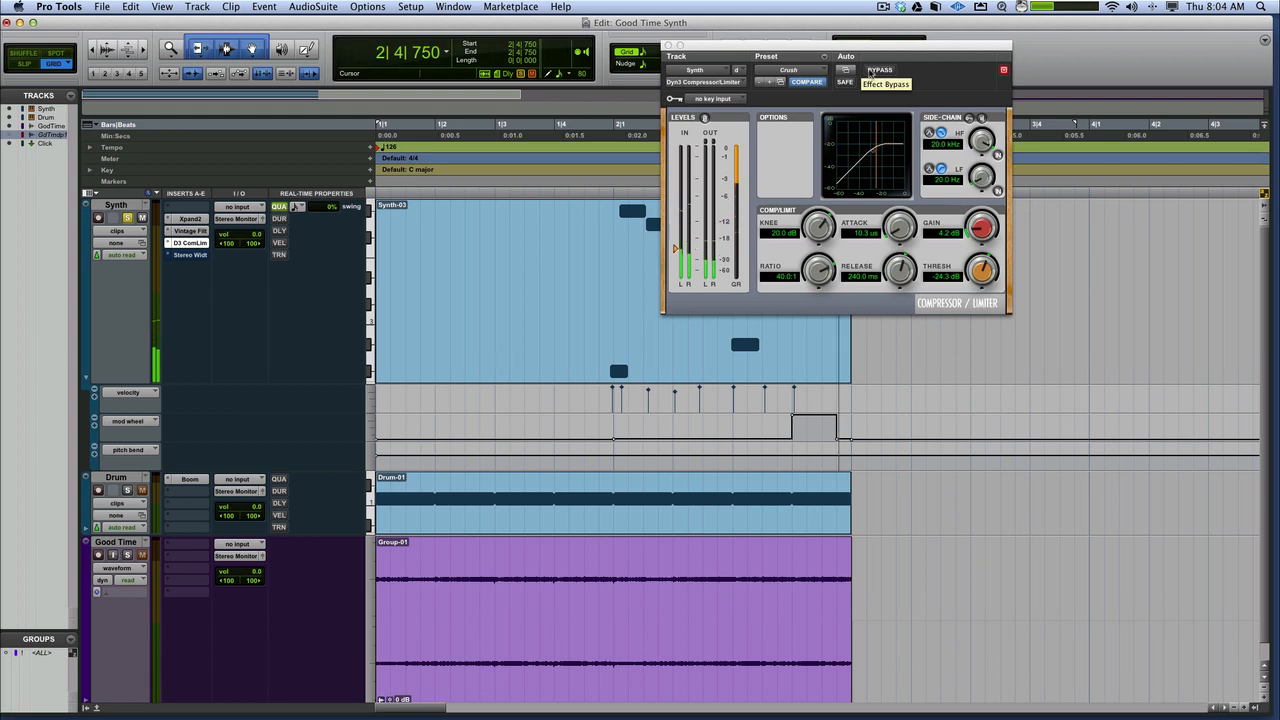
Take the Stereo Width effect on the Synth track out of bypass and close its window
left_click(190, 254)
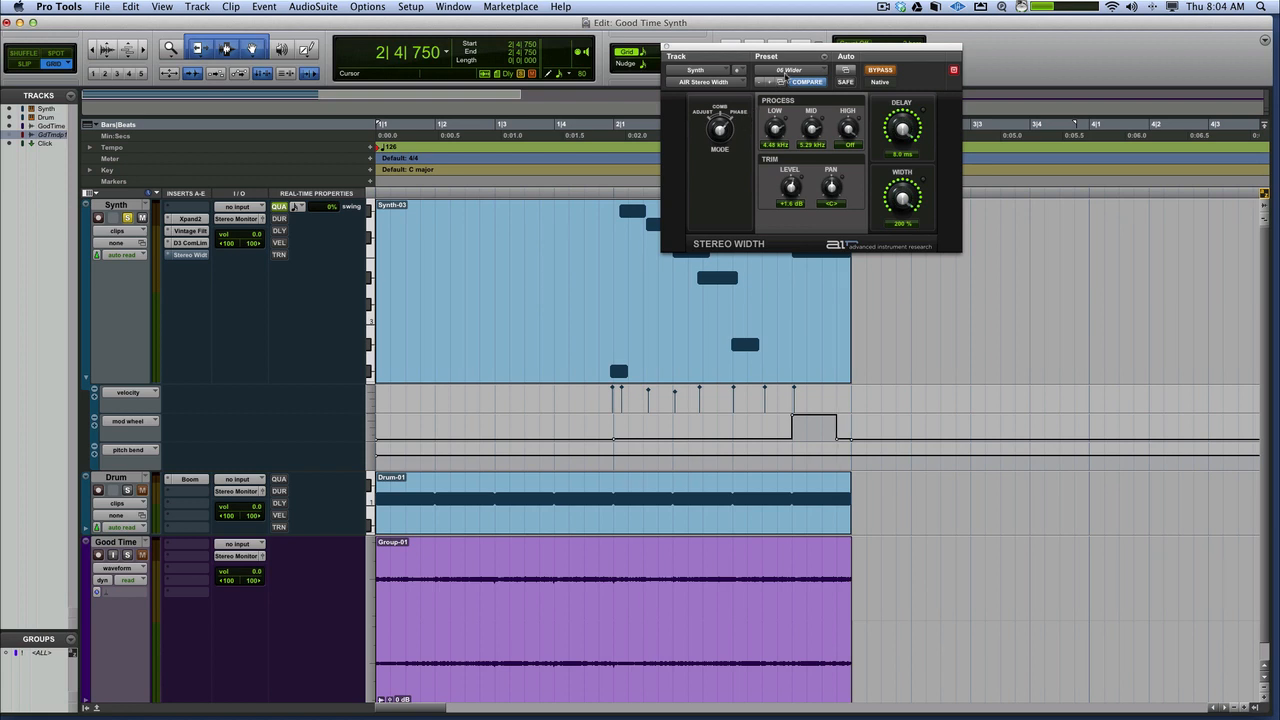
left_click(880, 70)
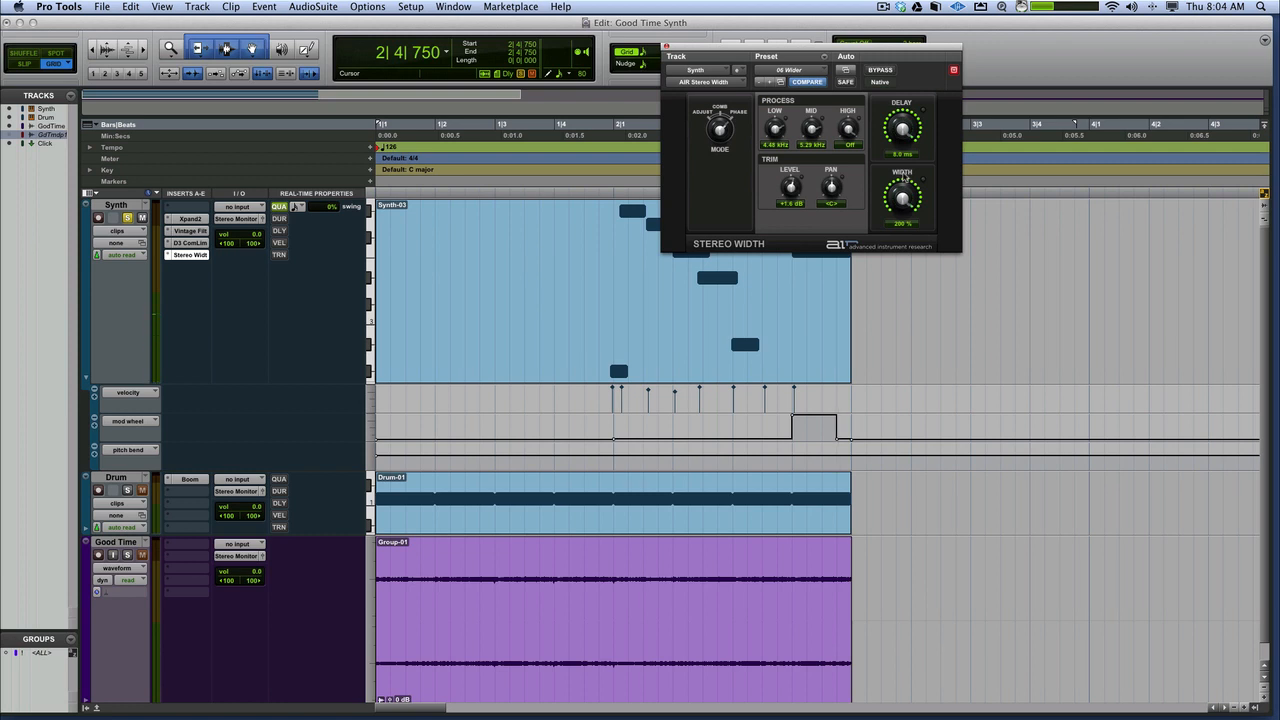
left_click(668, 46)
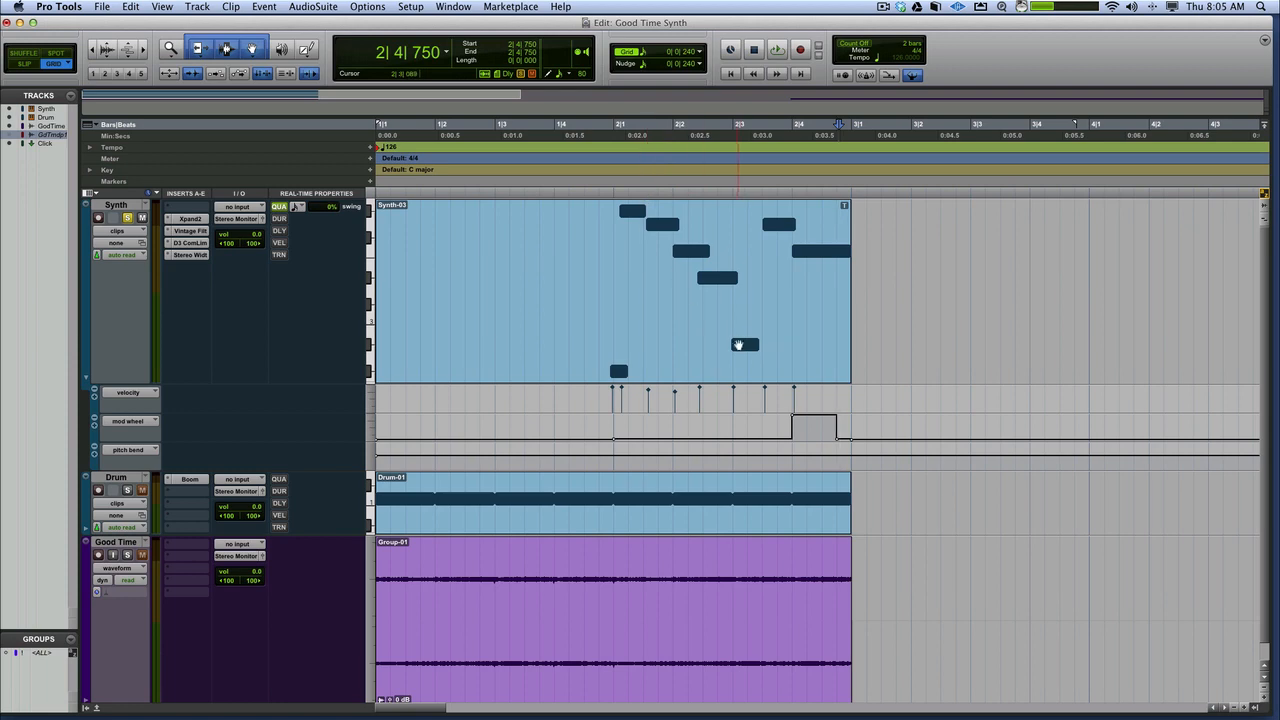
Open the Synth clip in the MIDI Editor and play its notes from 1|4|750
double_click(738, 345)
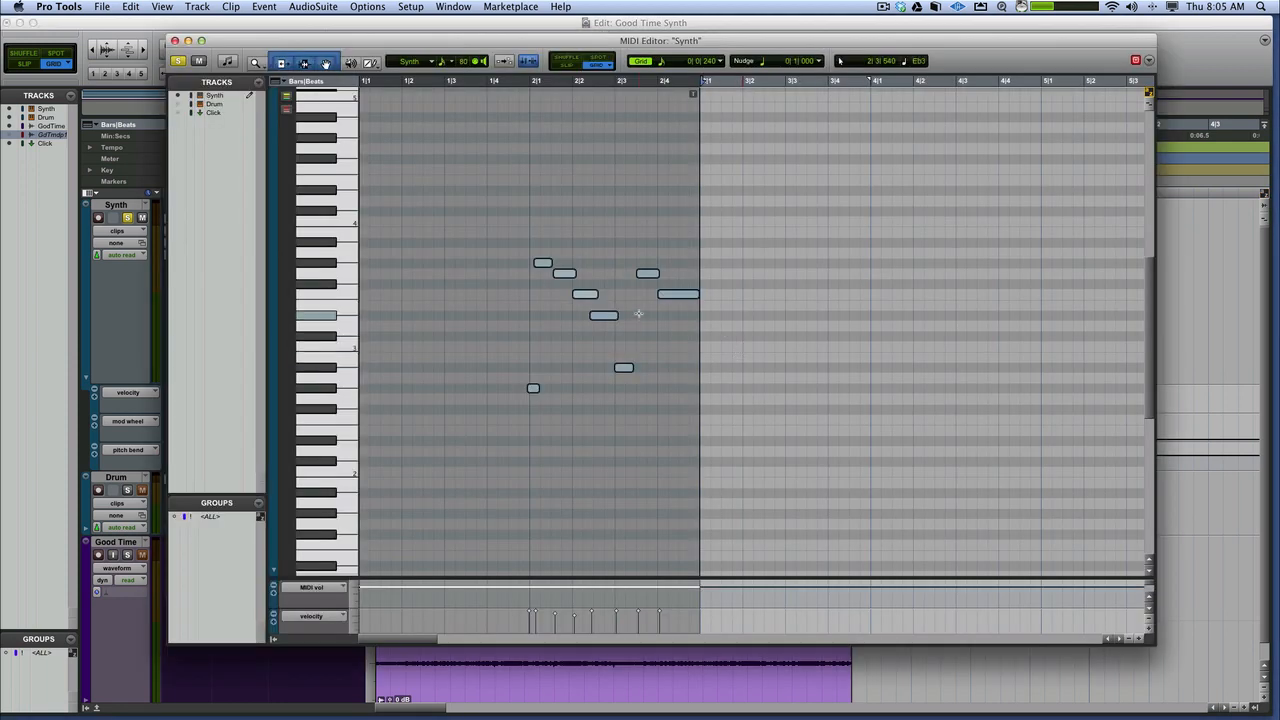
key("super+bracketright")
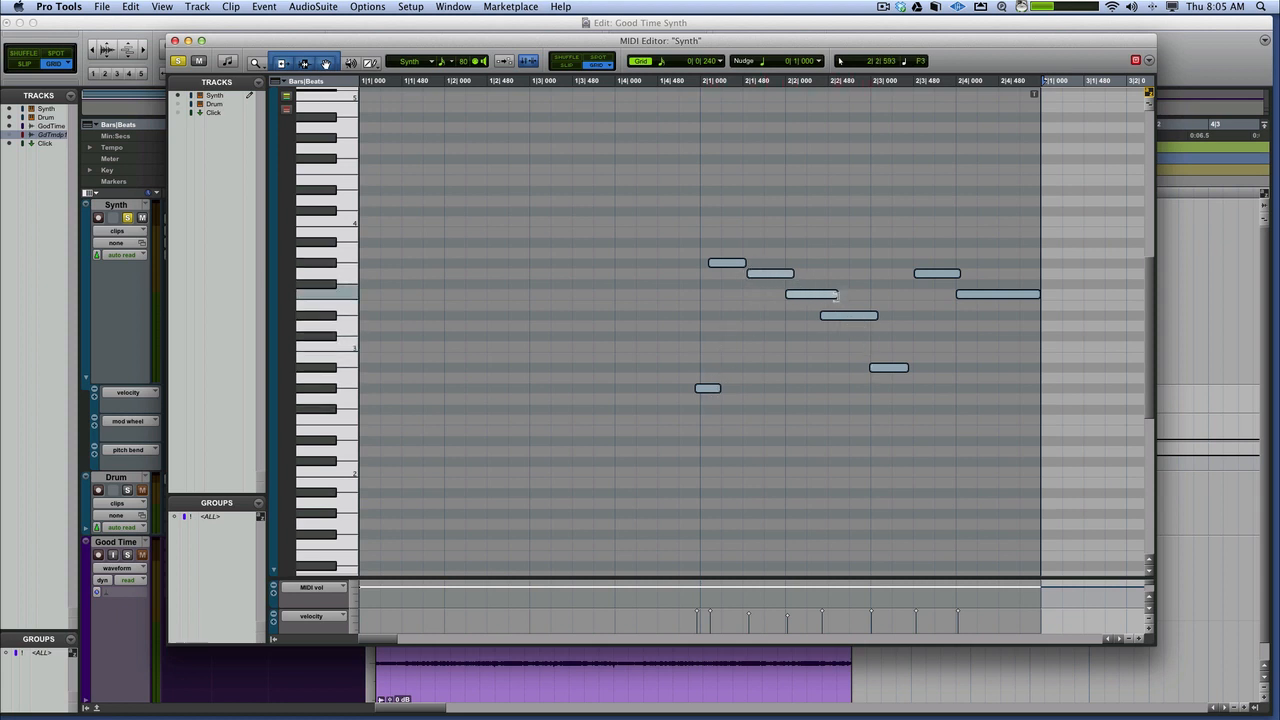
left_click(682, 103)
key("space")
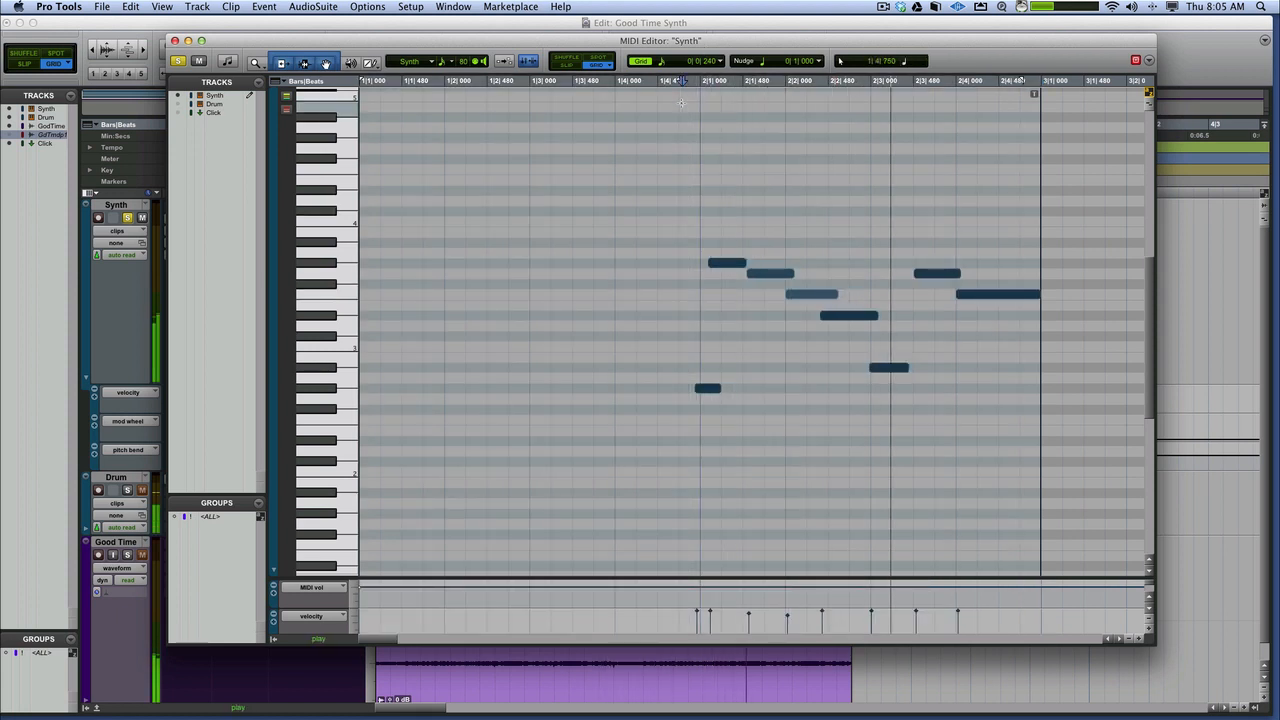
Replay the Synth phrase several times from just before bar 2 to hear how its notes flow together
key("space")
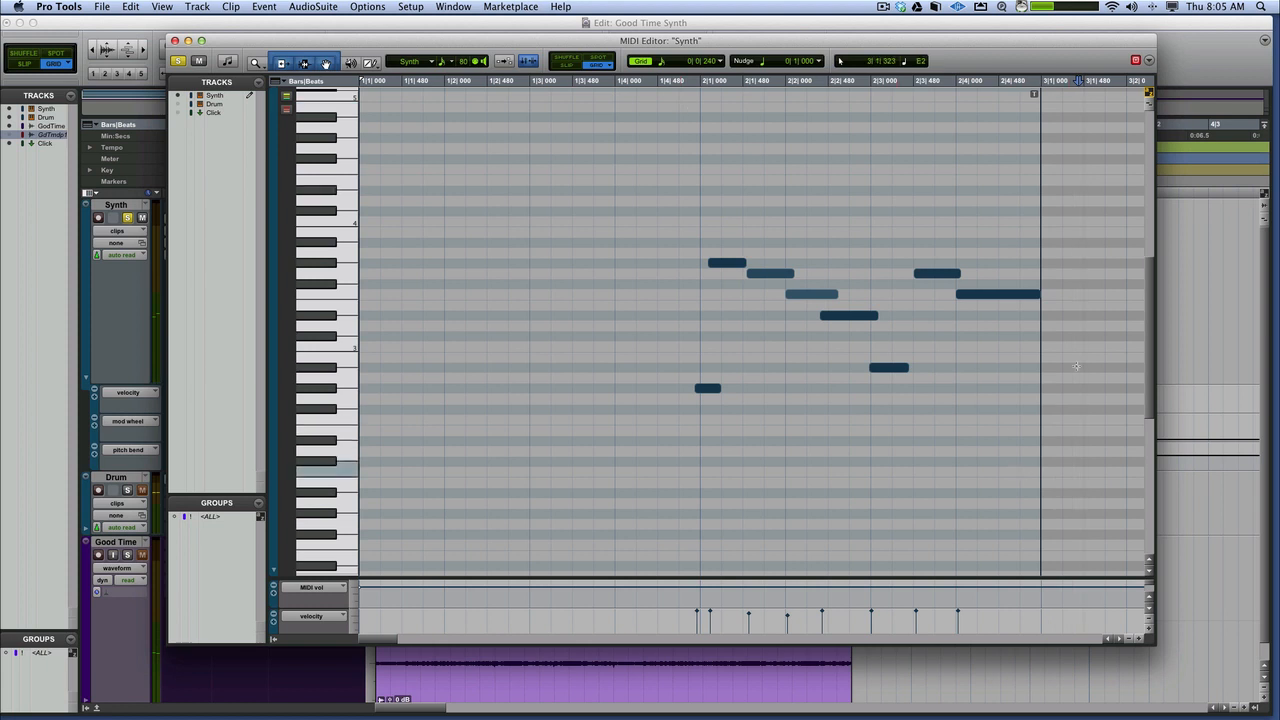
left_click(686, 263)
key("space")
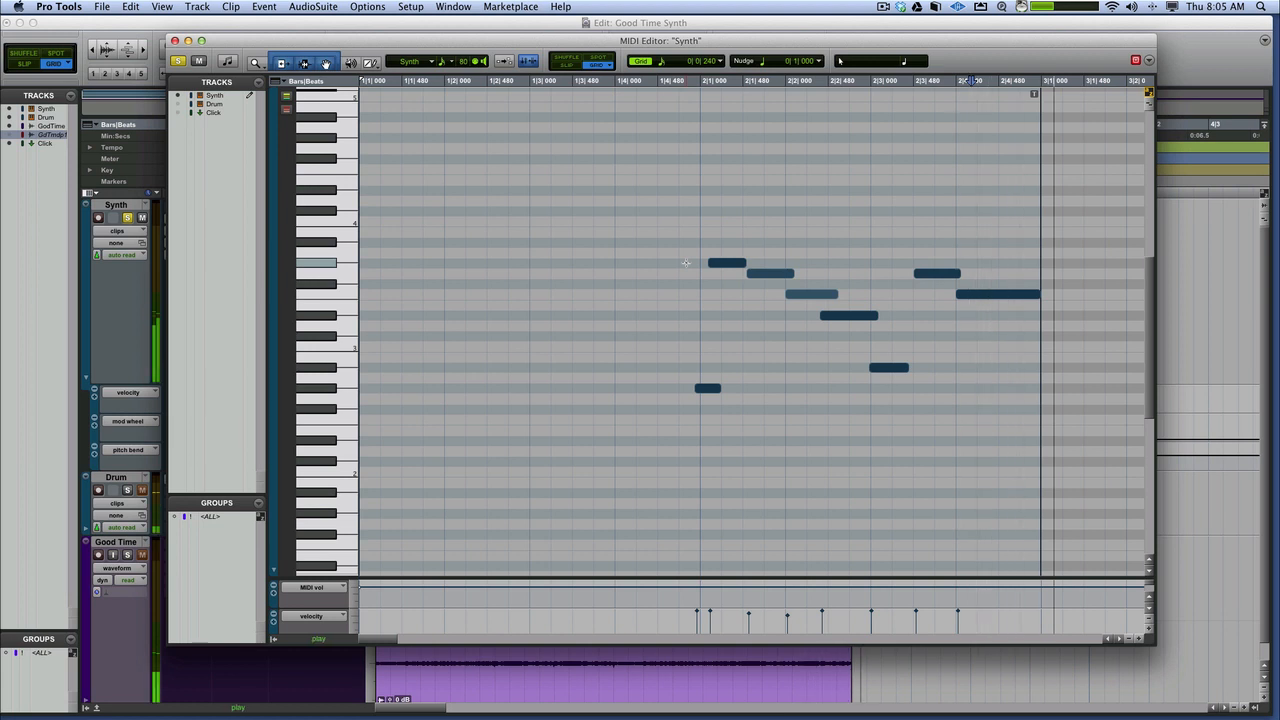
key("space")
left_click(706, 390)
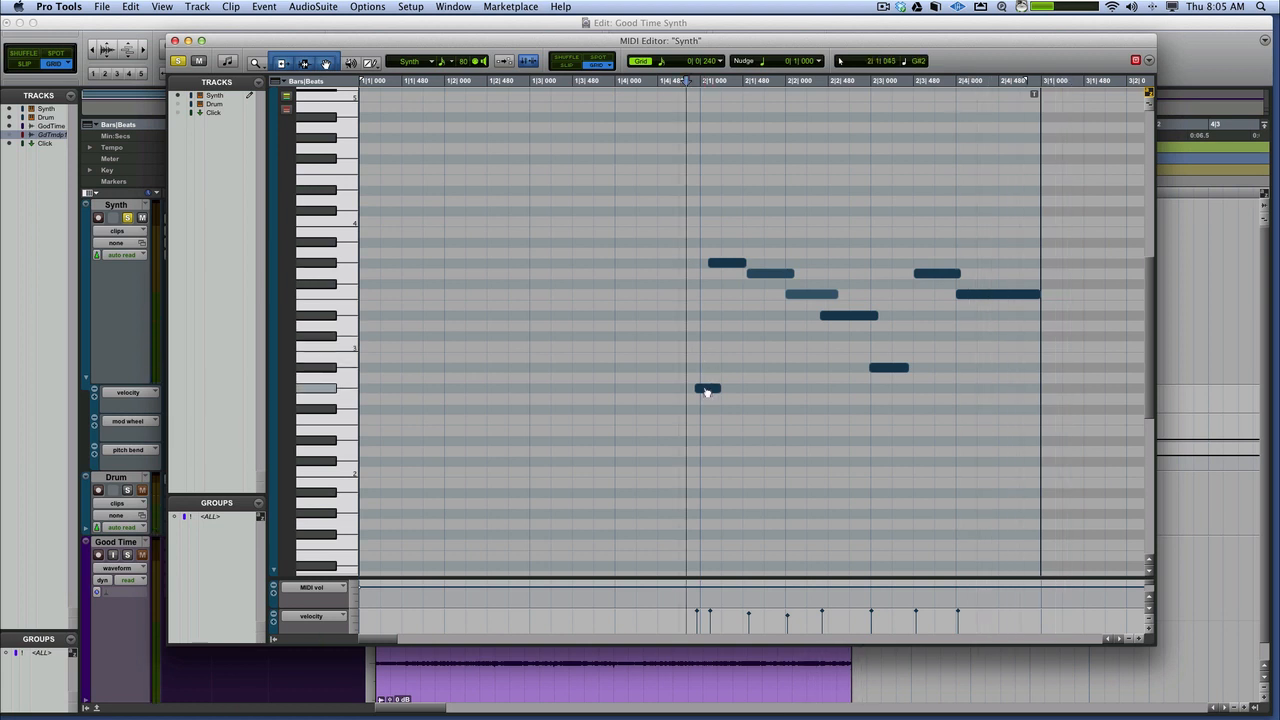
key("space")
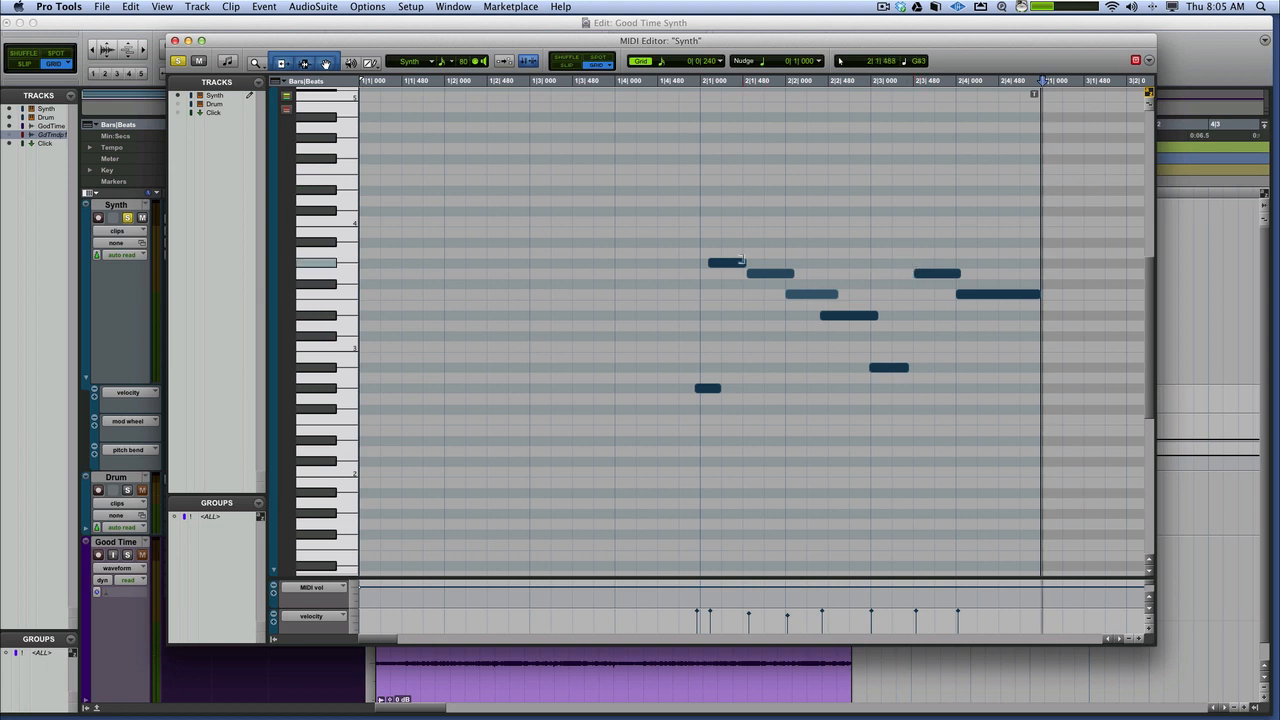
key("space")
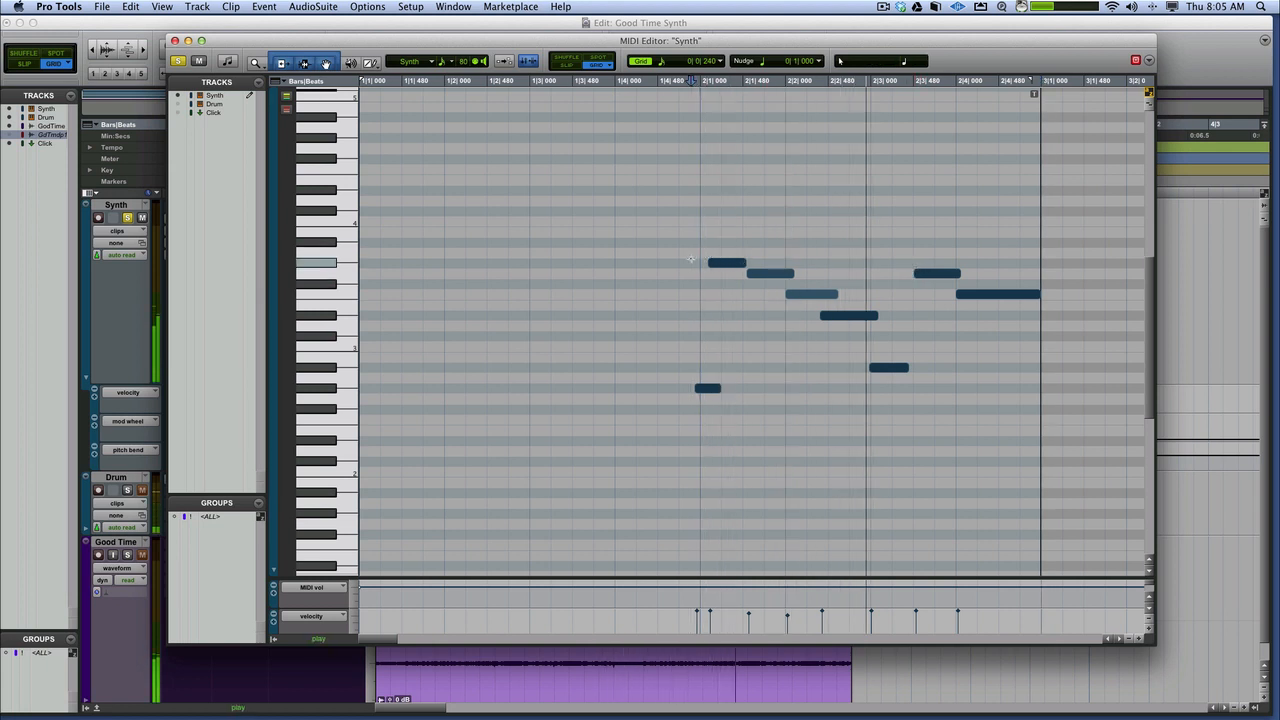
key("space")
Lengthen the G#3 note so it overlaps the start of the following G3 note, and play the phrase
left_click(738, 261)
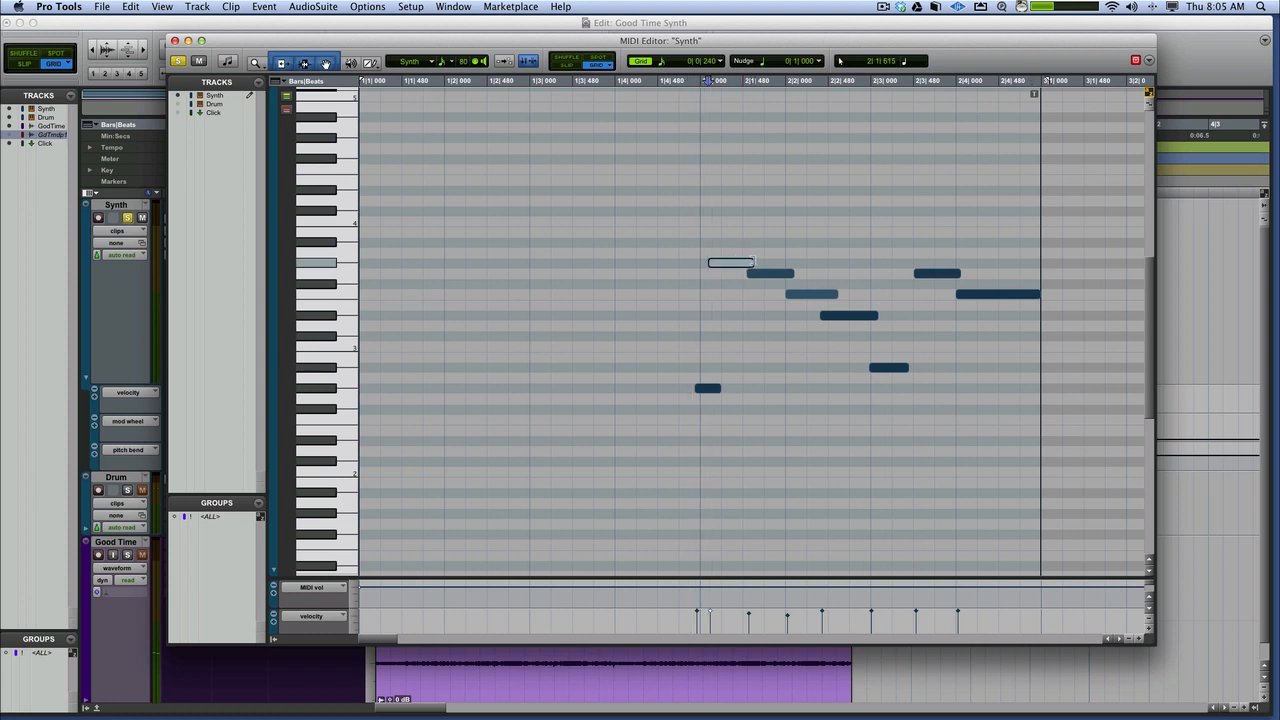
left_click(693, 262)
key("space")
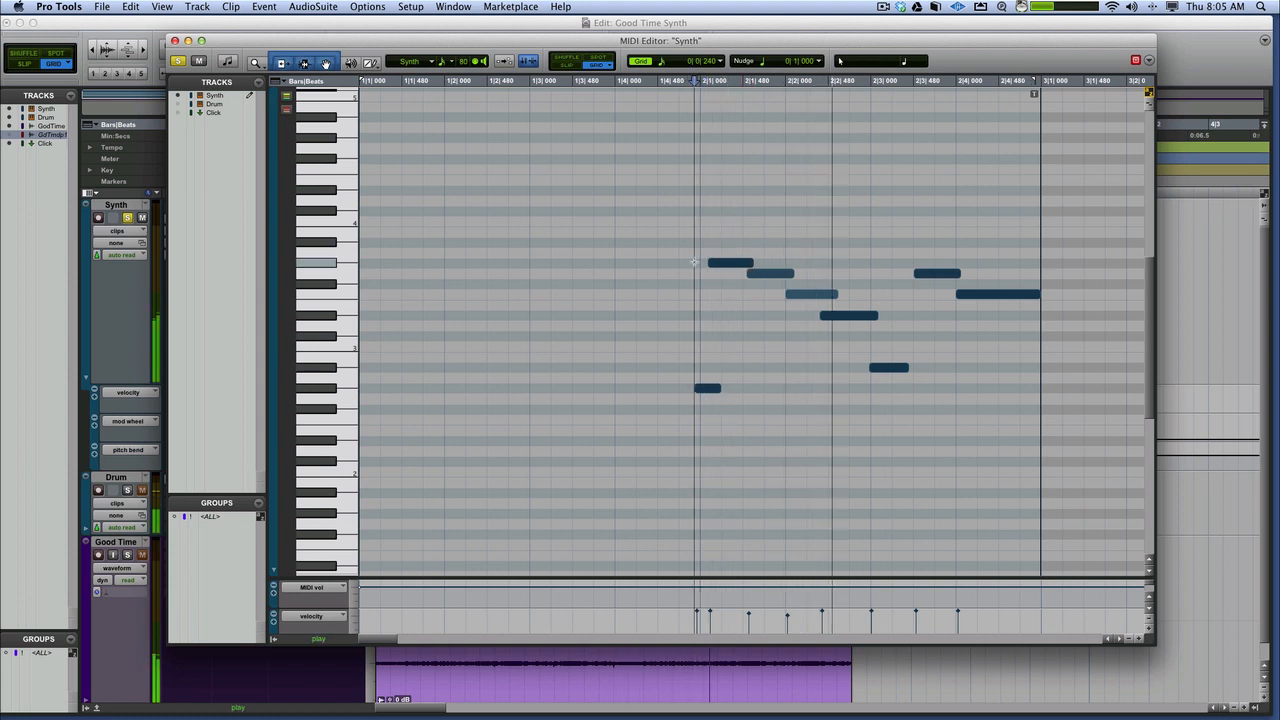
key("space")
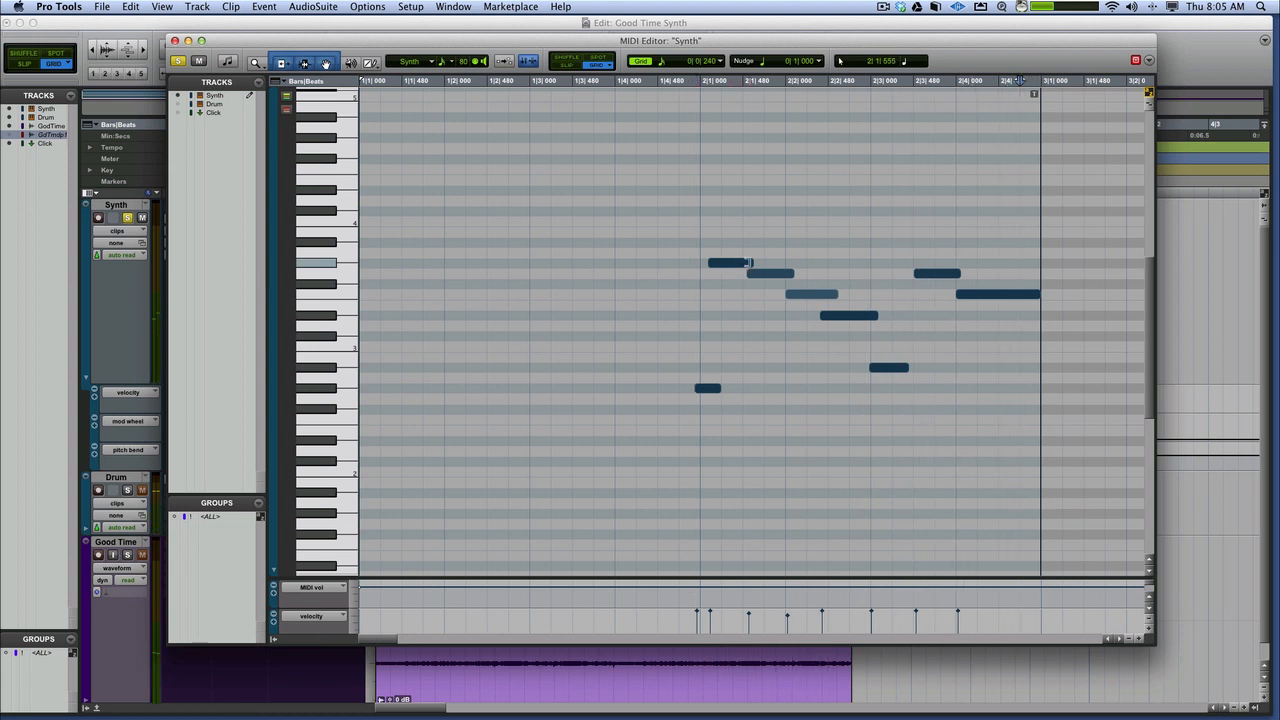
Try removing the overlaps by shortening the G#3, G3 and F3 notes and trimming the D#3 note's start, and play the phrase
left_click(740, 262)
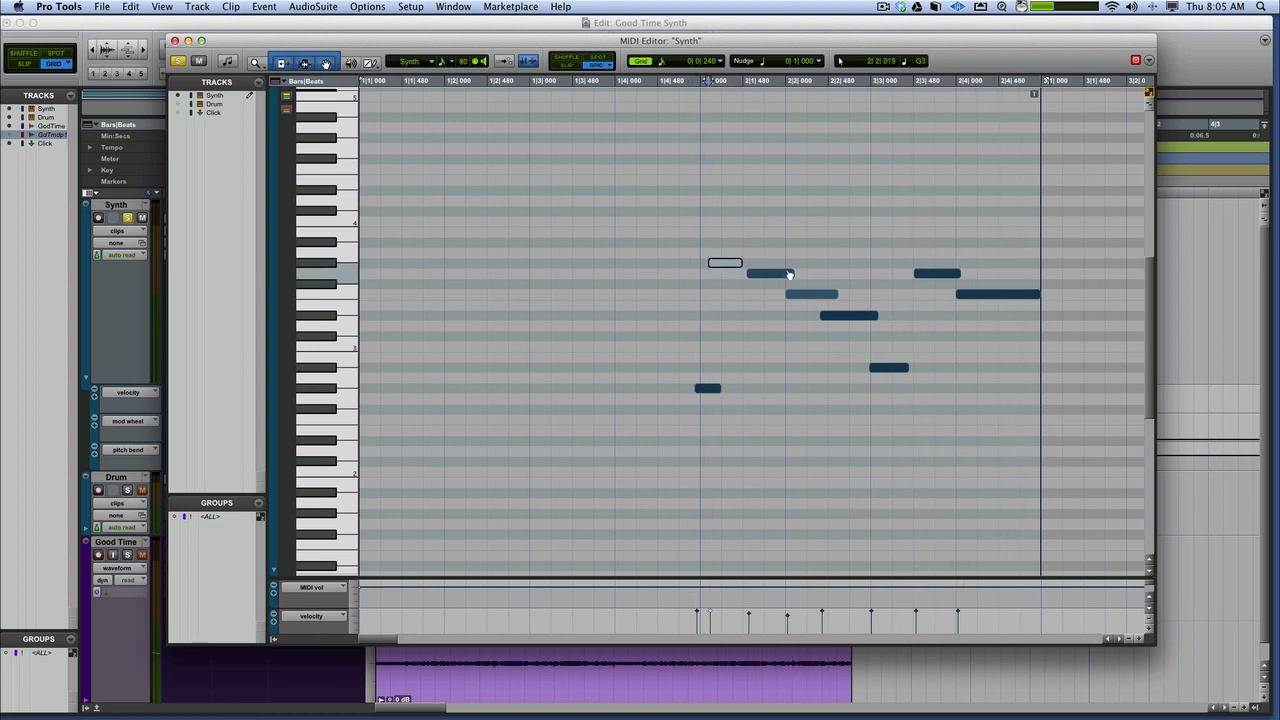
left_click_drag(791, 272, 786, 273)
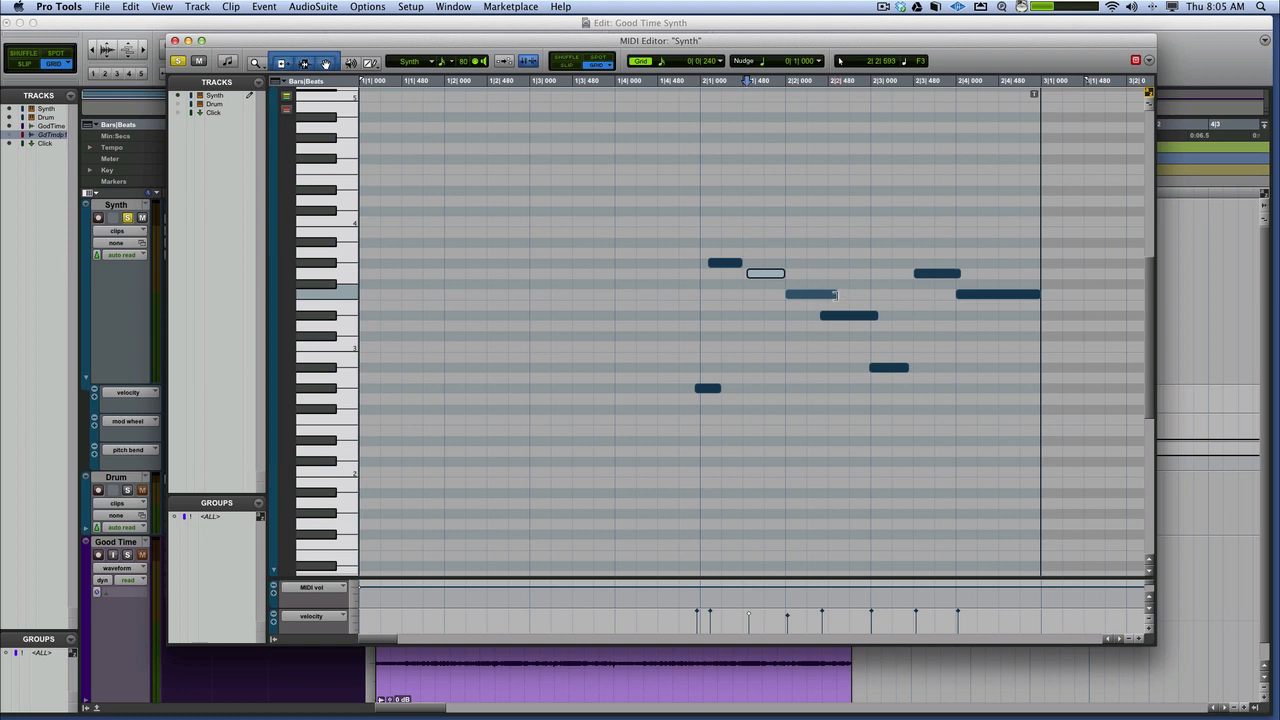
left_click_drag(835, 294, 828, 315)
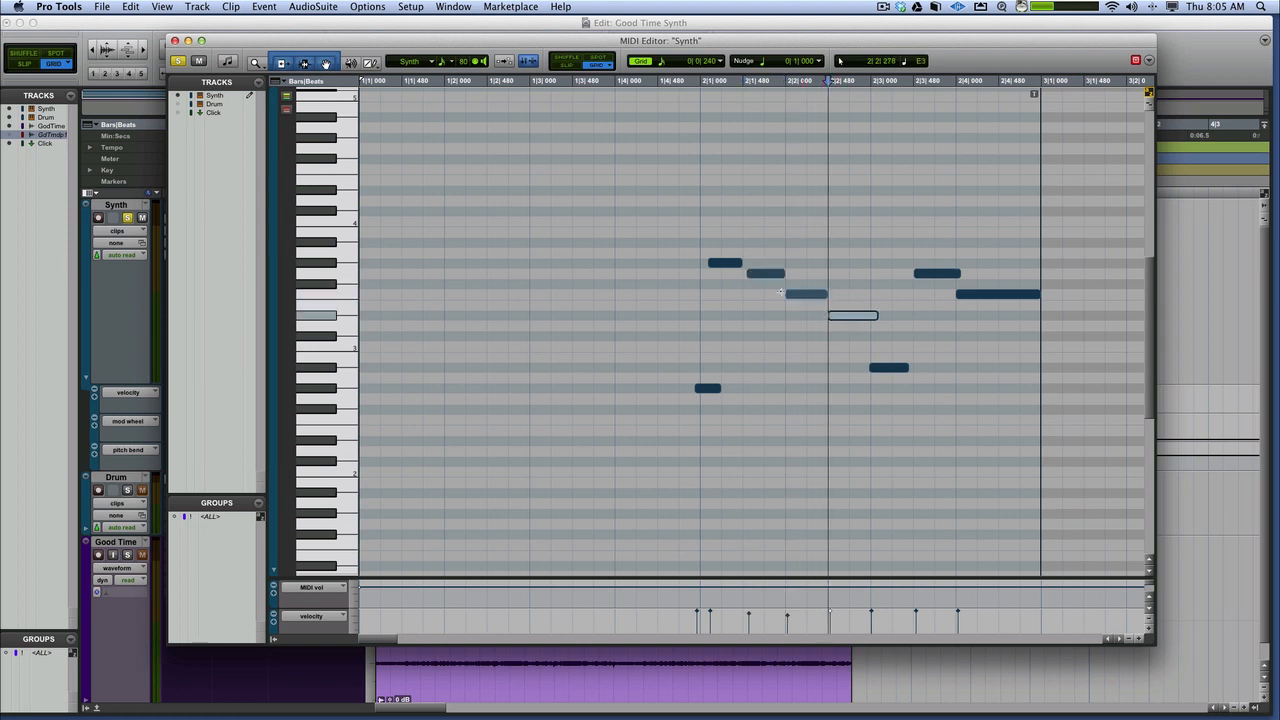
left_click(660, 248)
key("space")
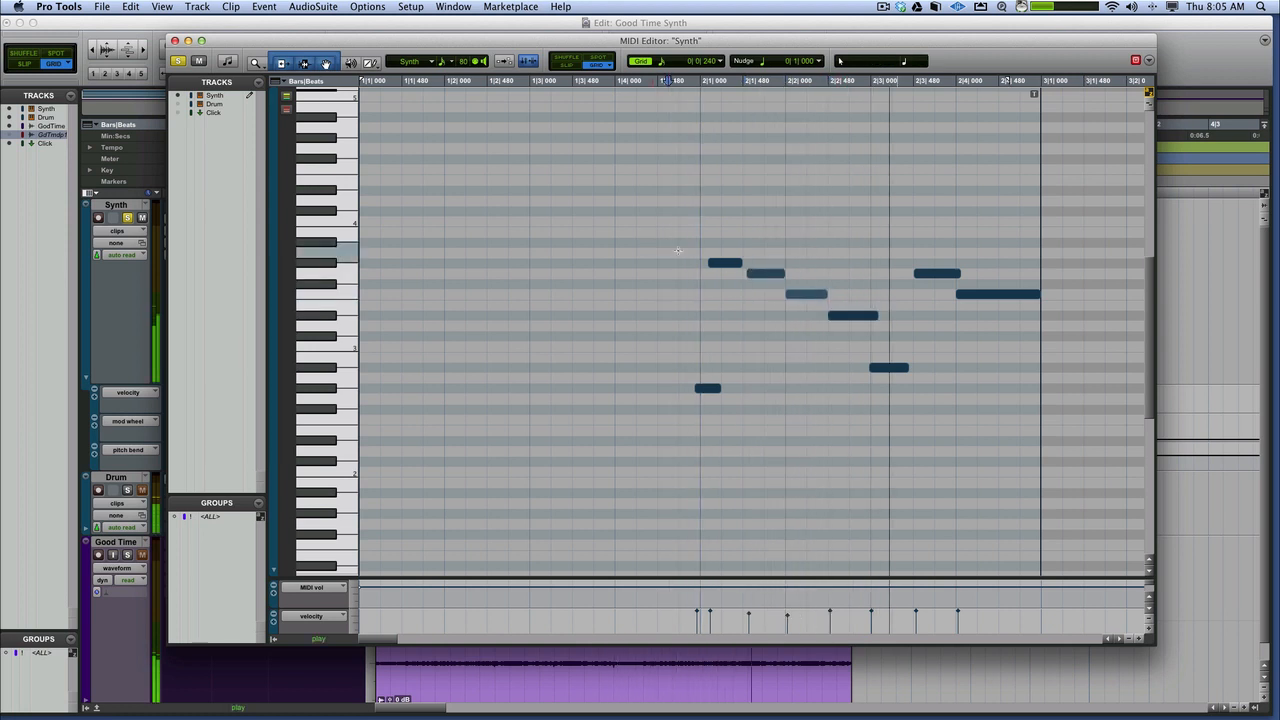
key("space")
Undo the last four note trims to bring back the overlaps between the descending notes
key("super+z")
key("super+z")
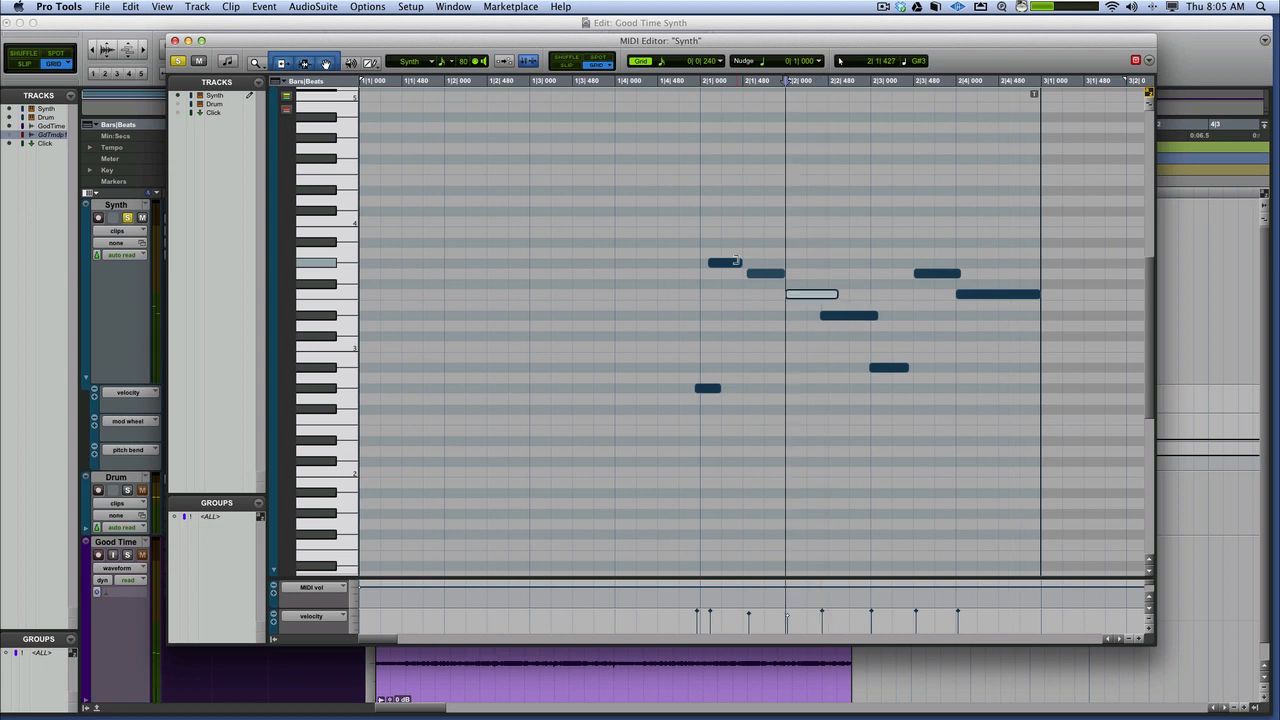
key("super+z")
key("super+z")
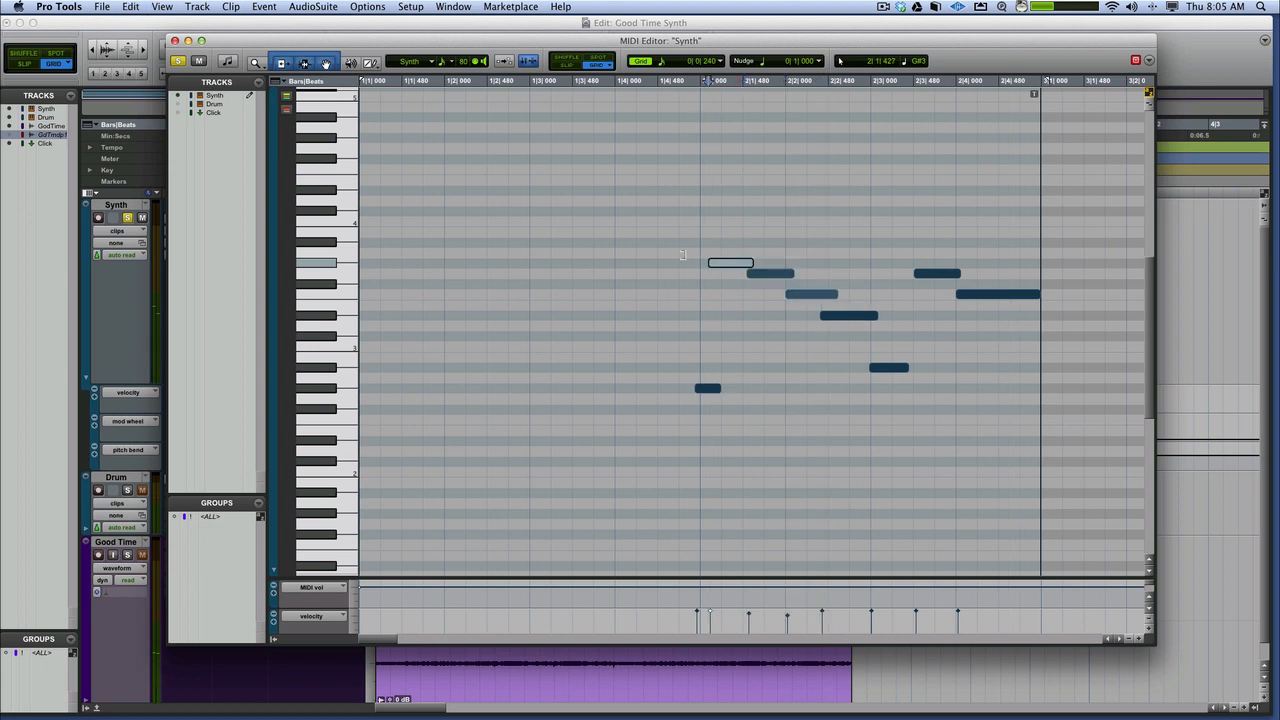
Play the overlapping notes from just before bar 2, and play the phrase's ending from just before 2|3
left_click(683, 254)
key("space")
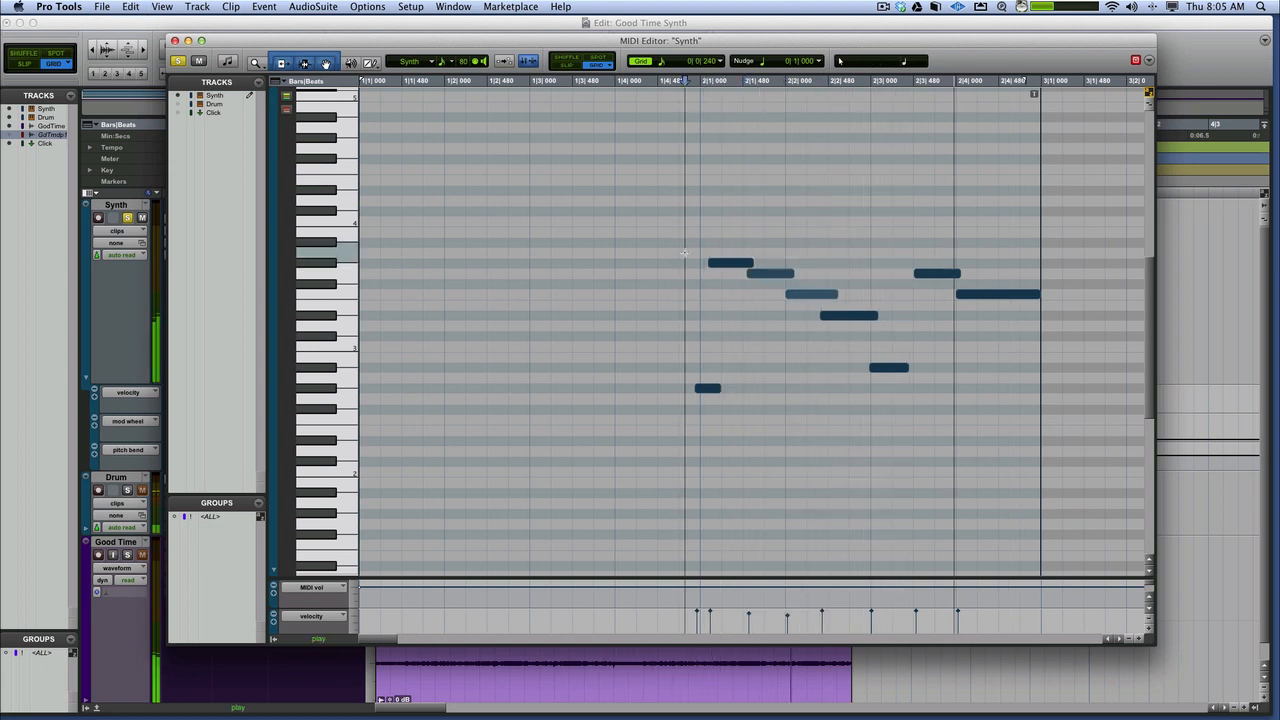
key("space")
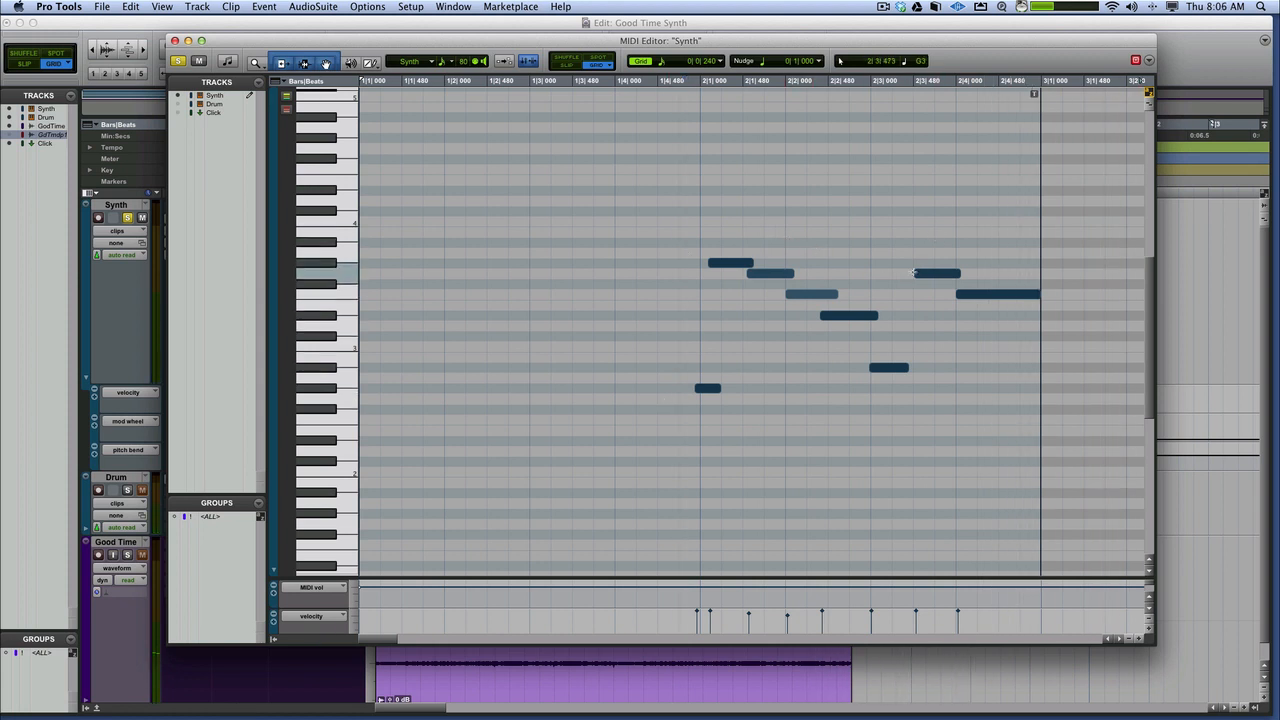
left_click(862, 161)
key("space")
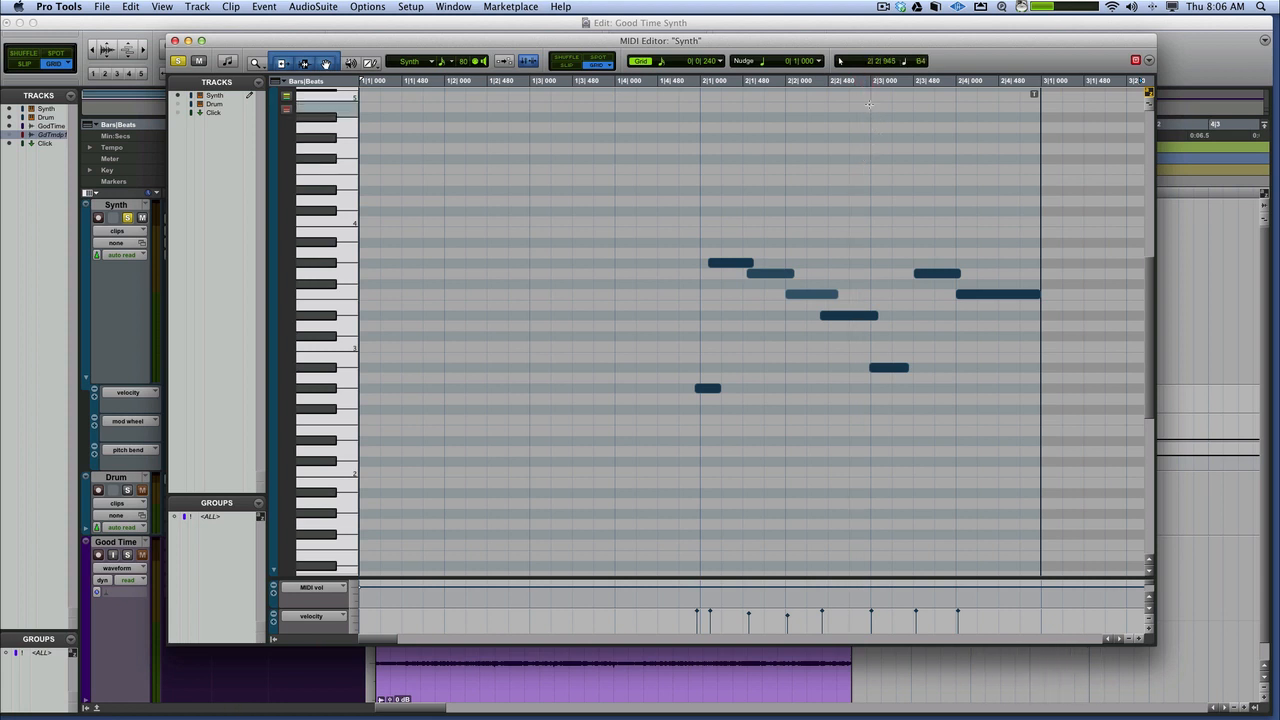
key("space")
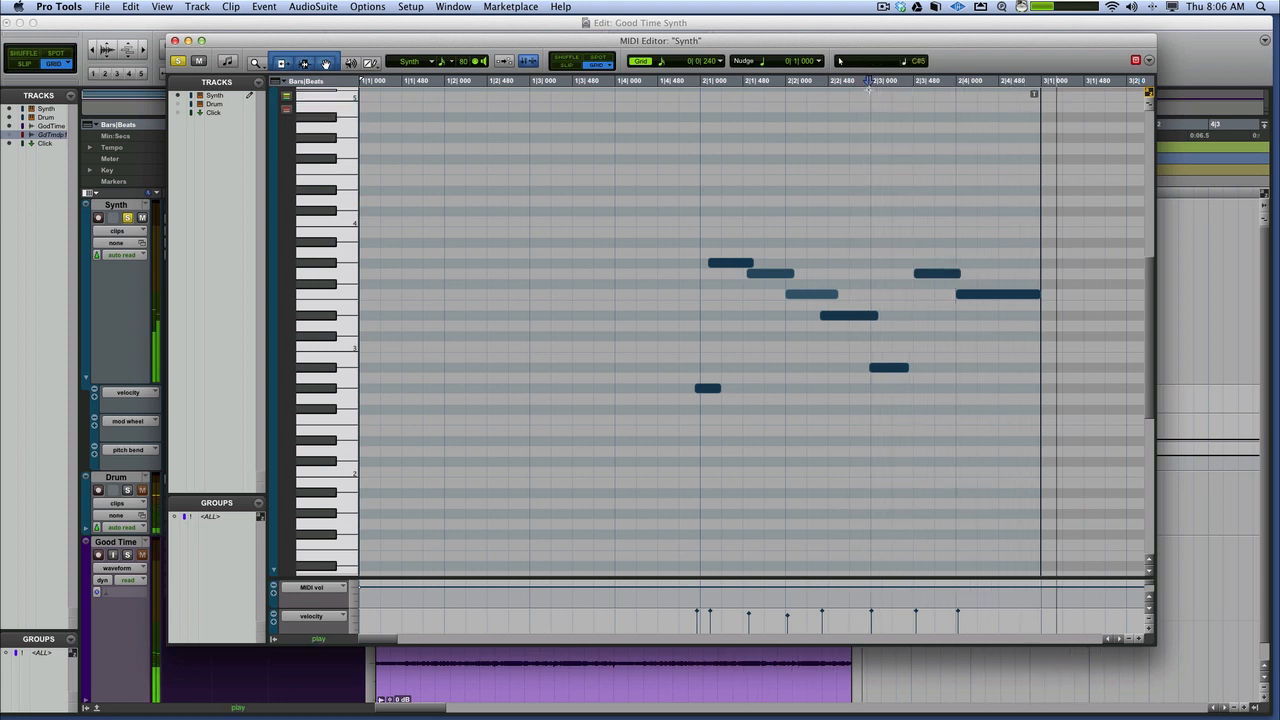
key("space")
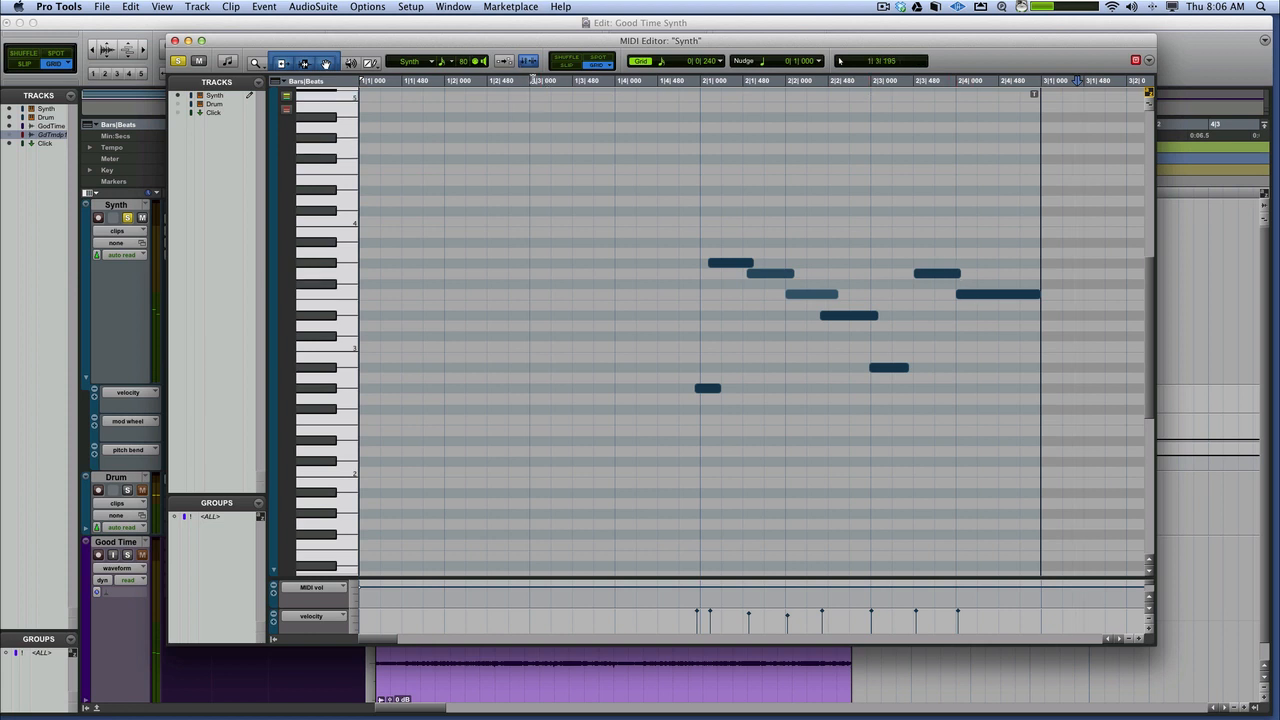
Close the MIDI Editor and play the Synth clip in the Edit window from 2|1|000 and from 1|4|720
left_click(176, 41)
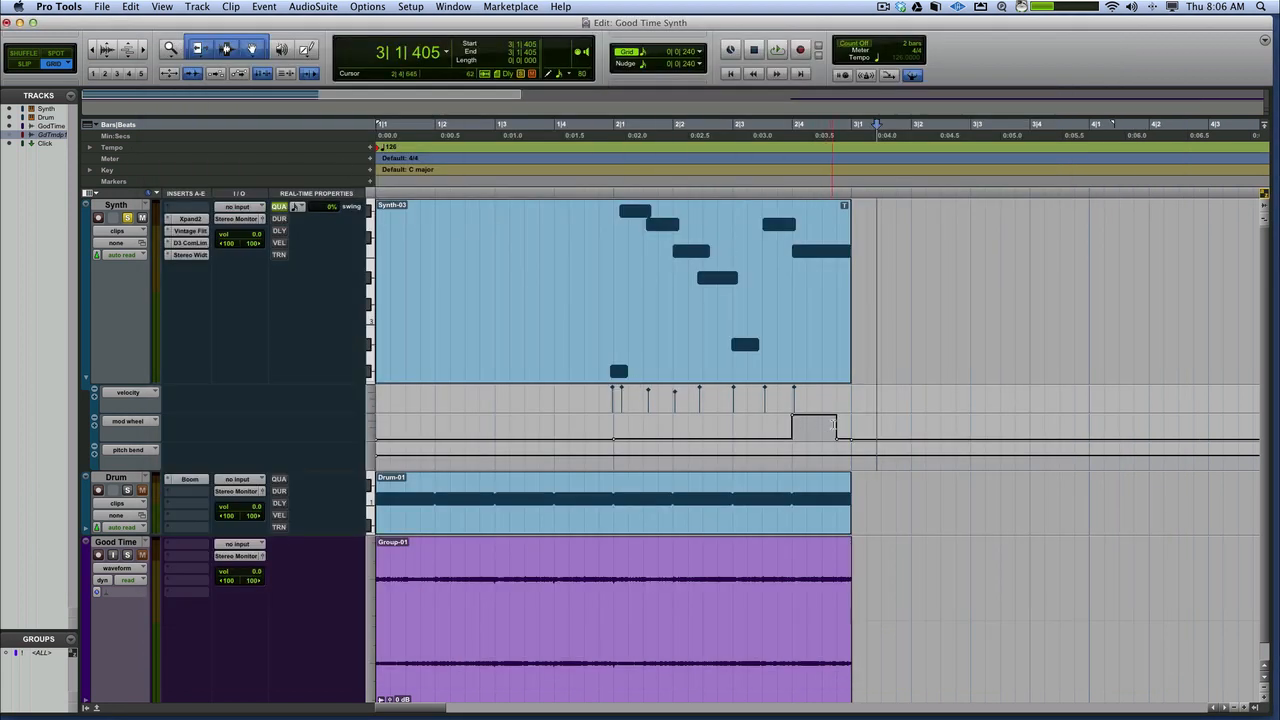
left_click(607, 162)
key("space")
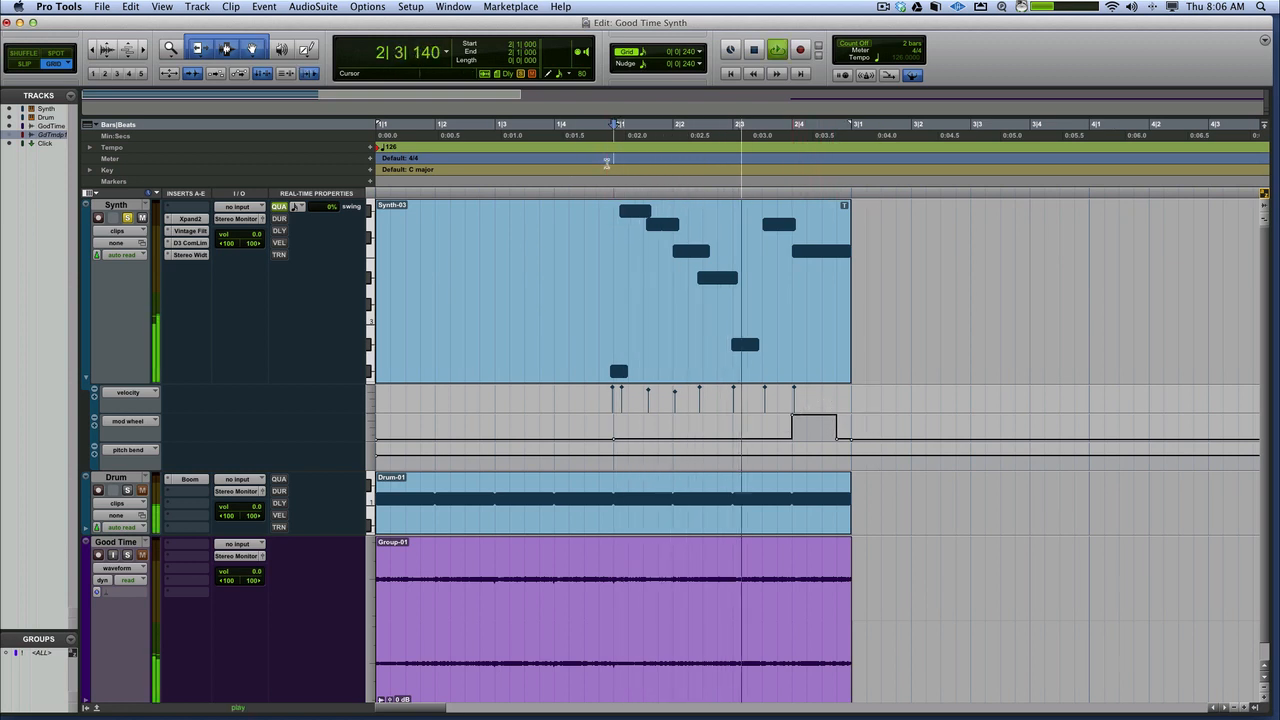
key("space")
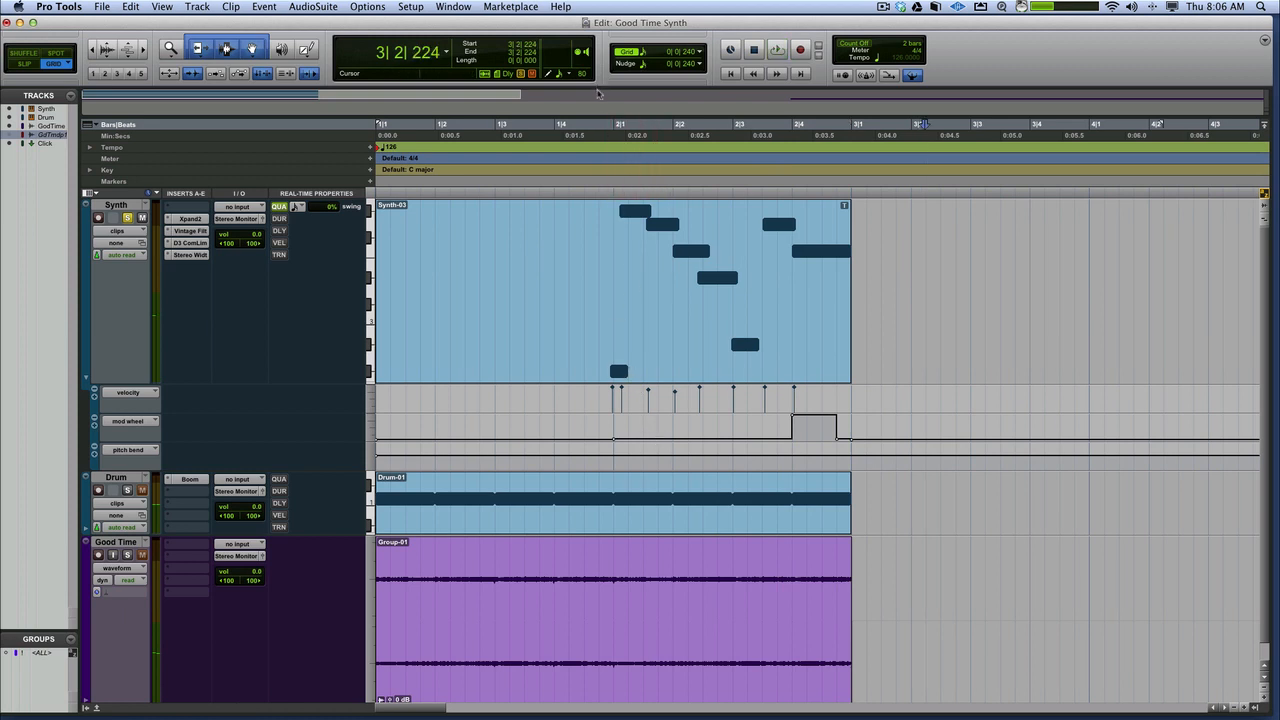
left_click(600, 130)
key("space")
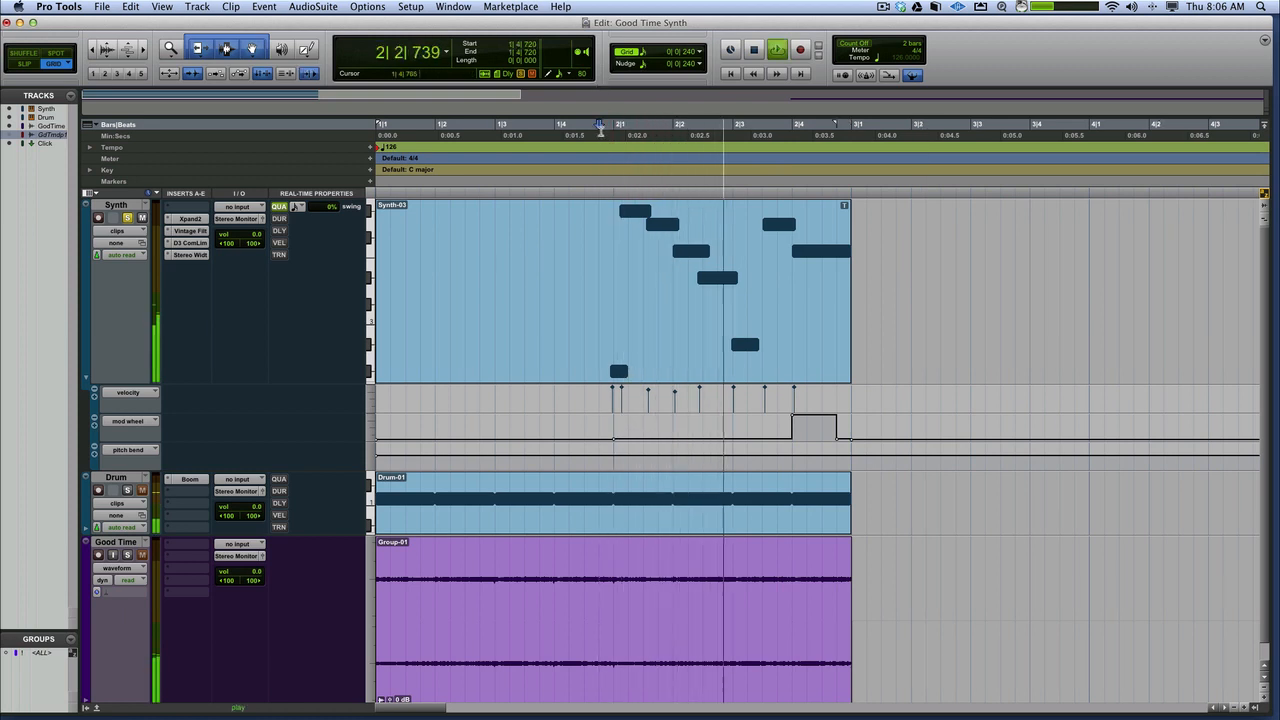
key("space")
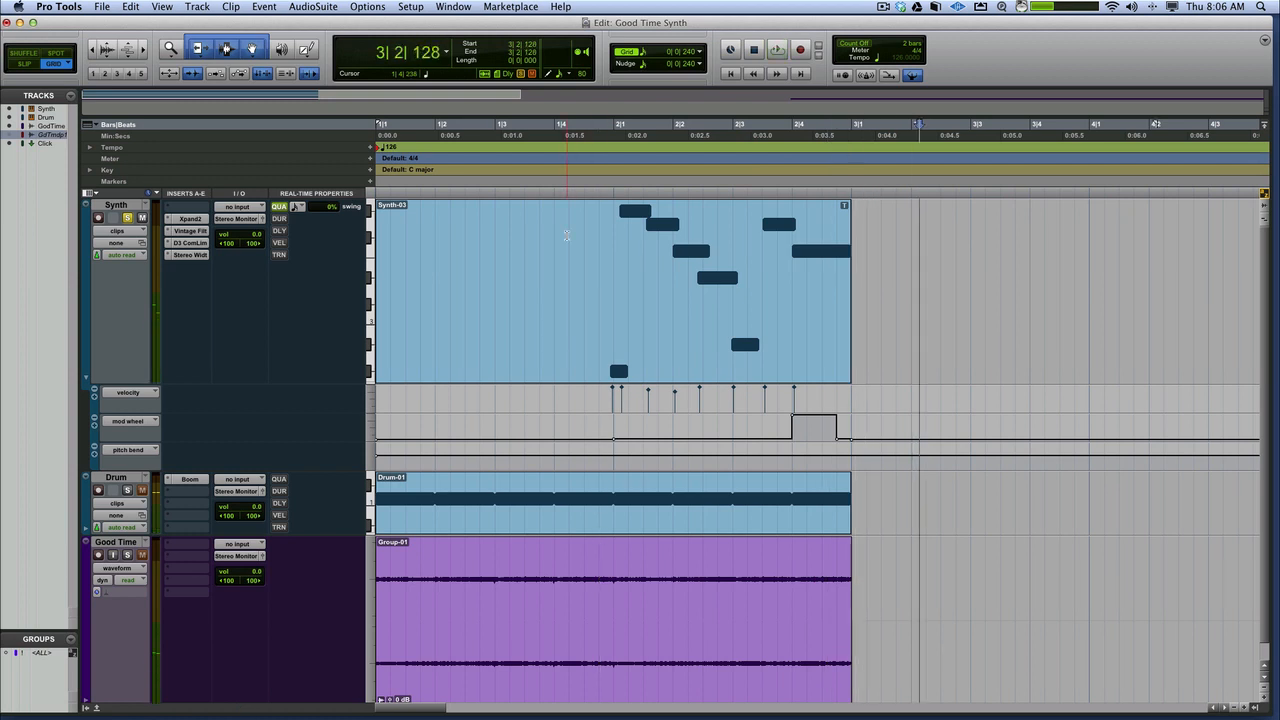
Take the Synth track out of solo and play it together with the Drum and Good Time tracks from 1|1|000
left_click(589, 377)
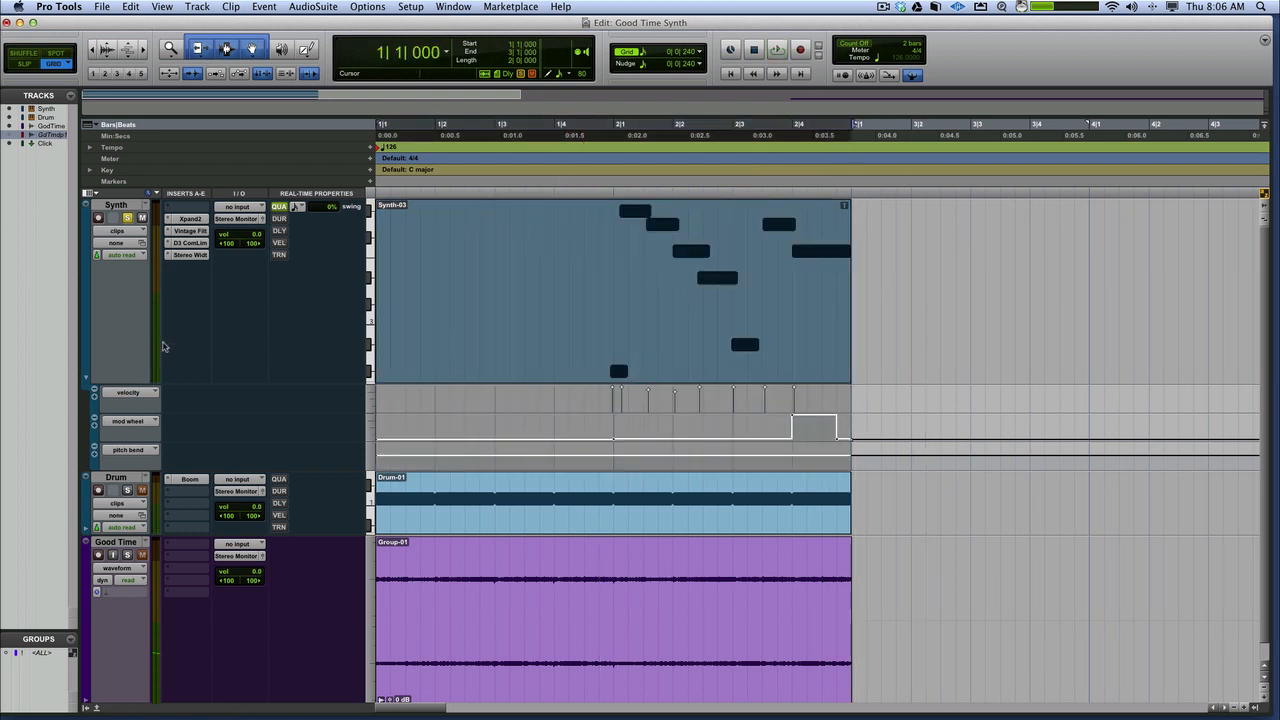
key("space")
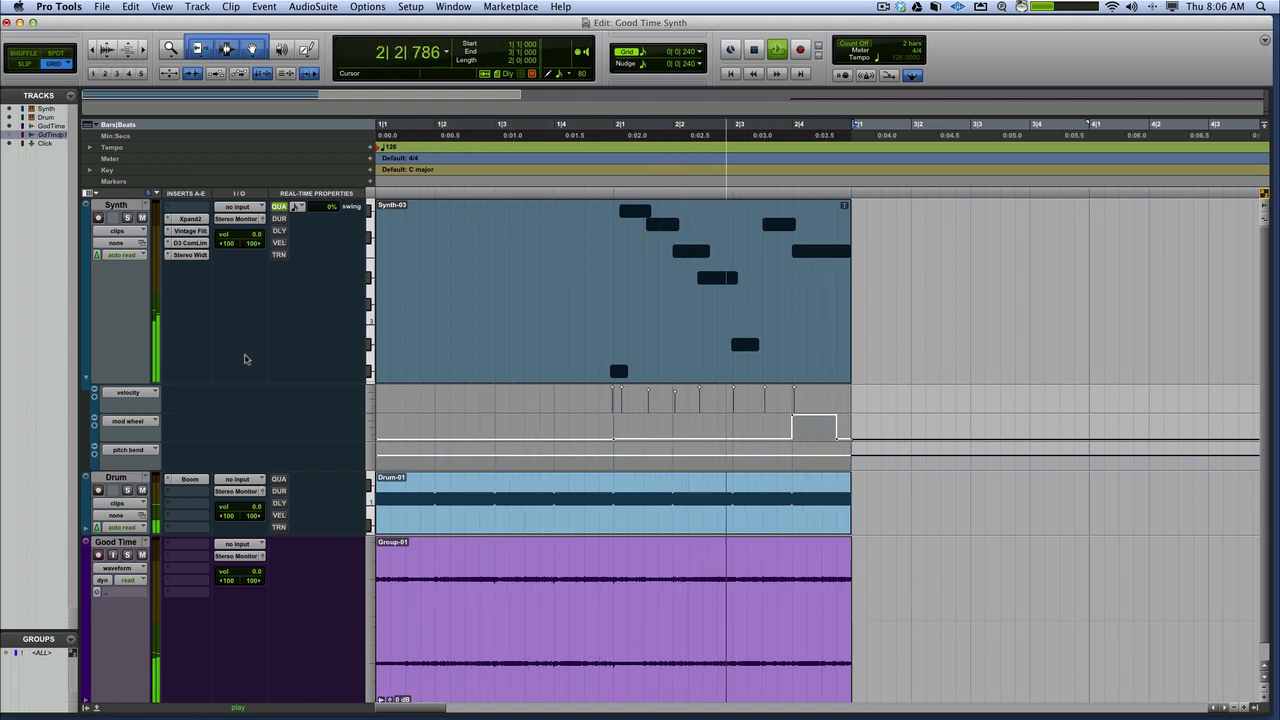
key("space")
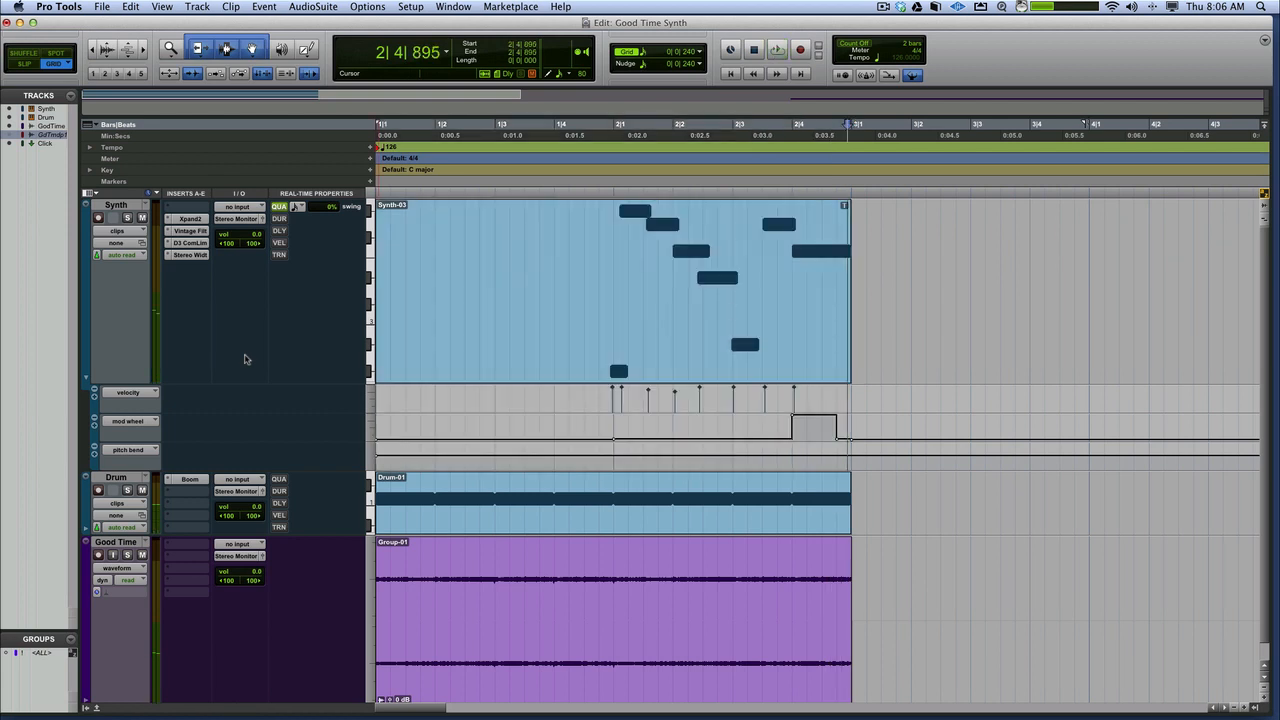